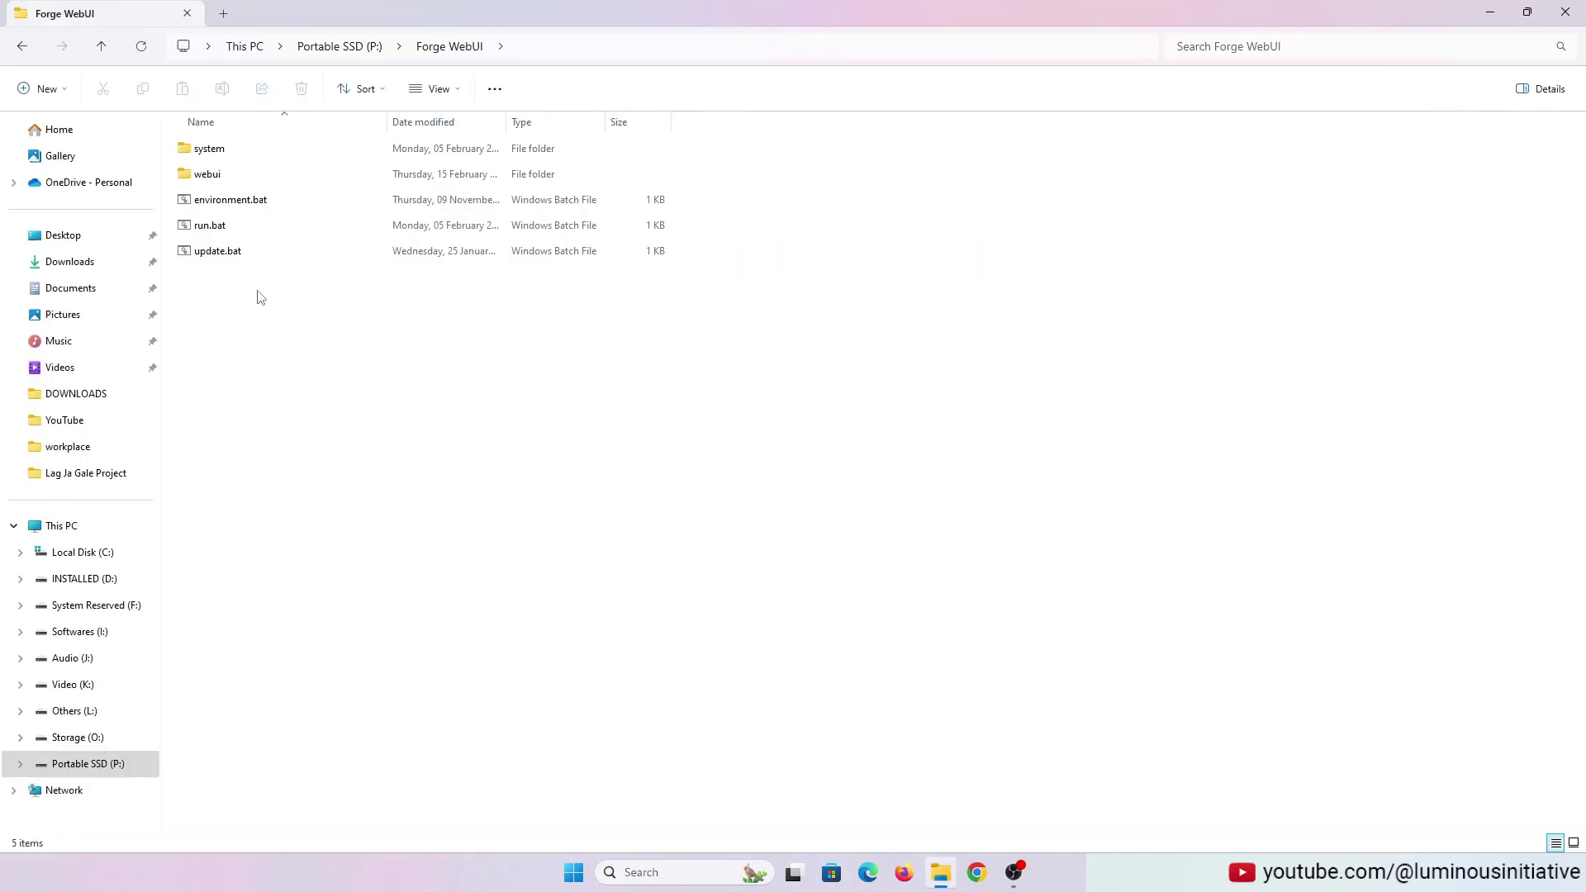
Step: Run update.bat to pull the latest Forge changes and dismiss its window when finished
{"action": "left_click", "coordinate": [228, 255]}
{"action": "right_click", "coordinate": [227, 255]}
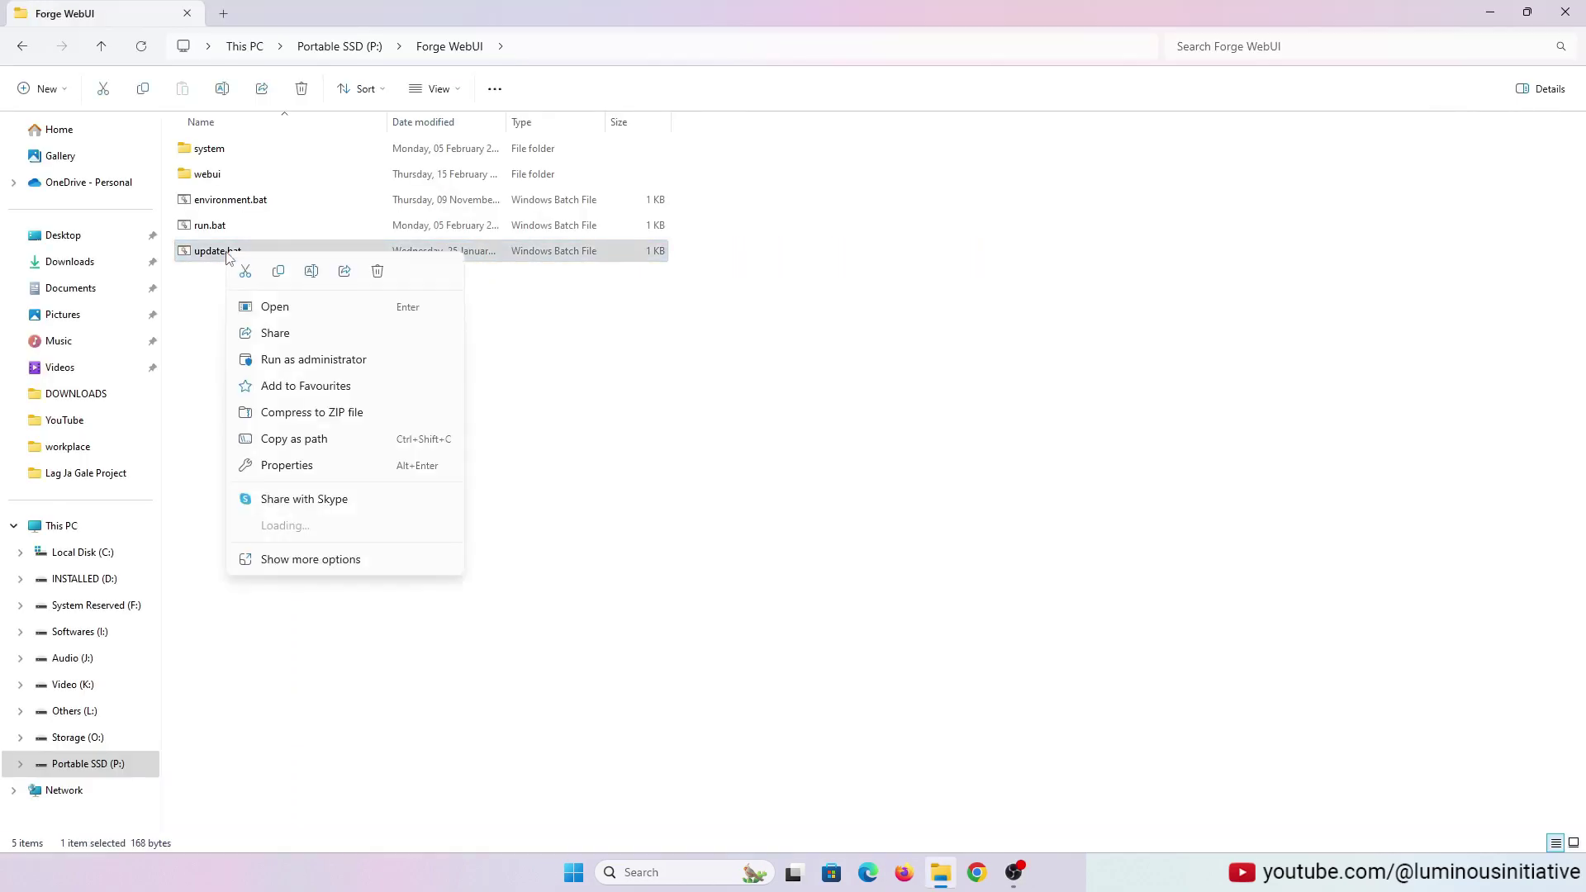
{"action": "left_click", "coordinate": [306, 308]}
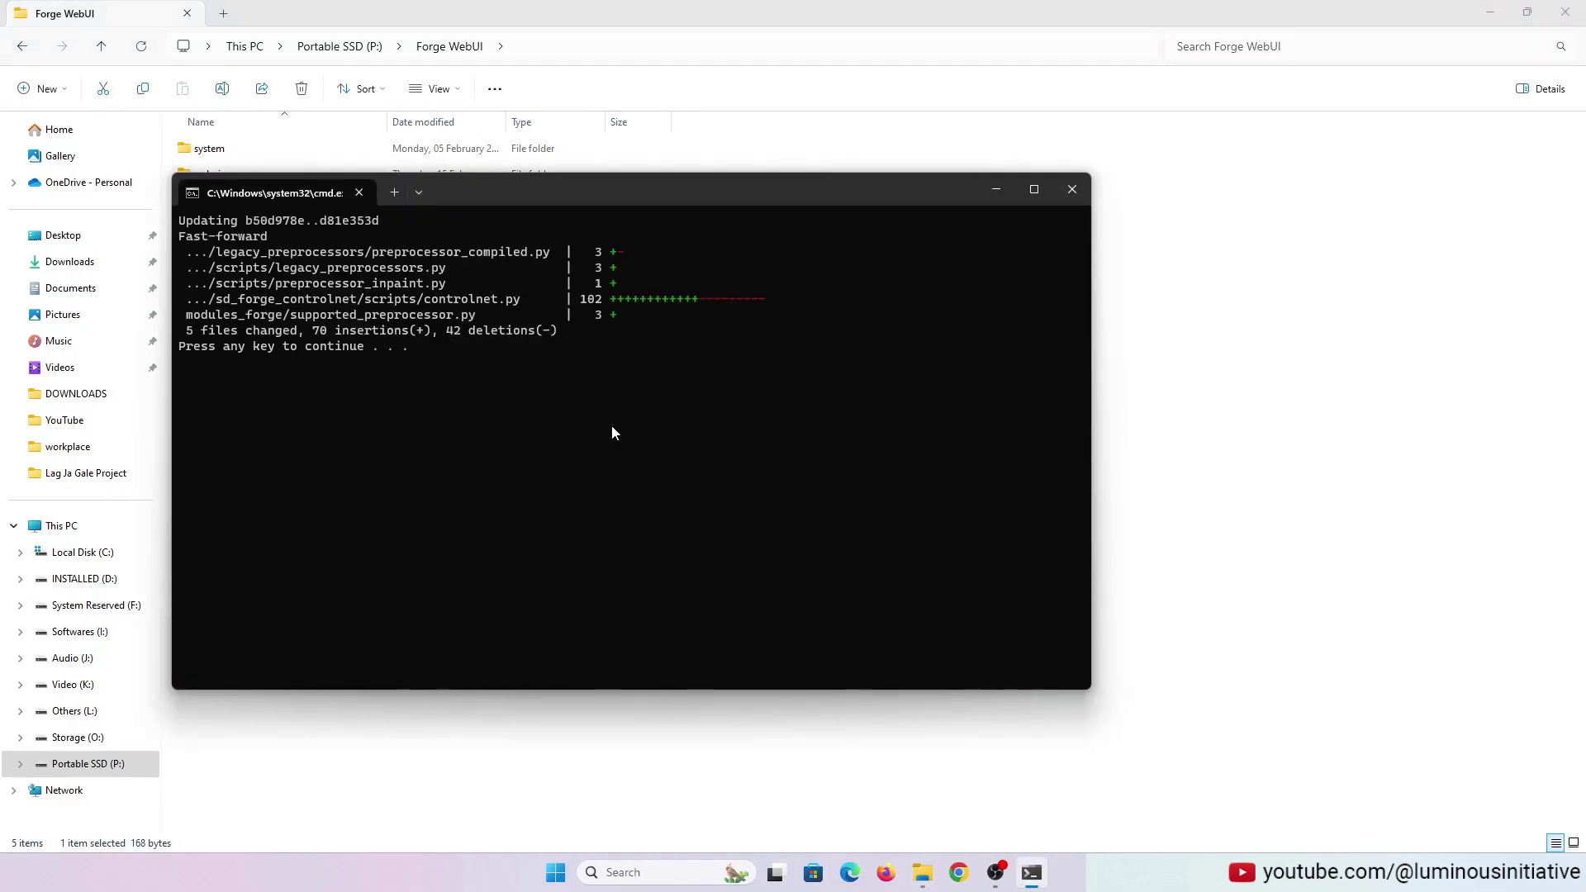
{"action": "key", "text": "Return"}
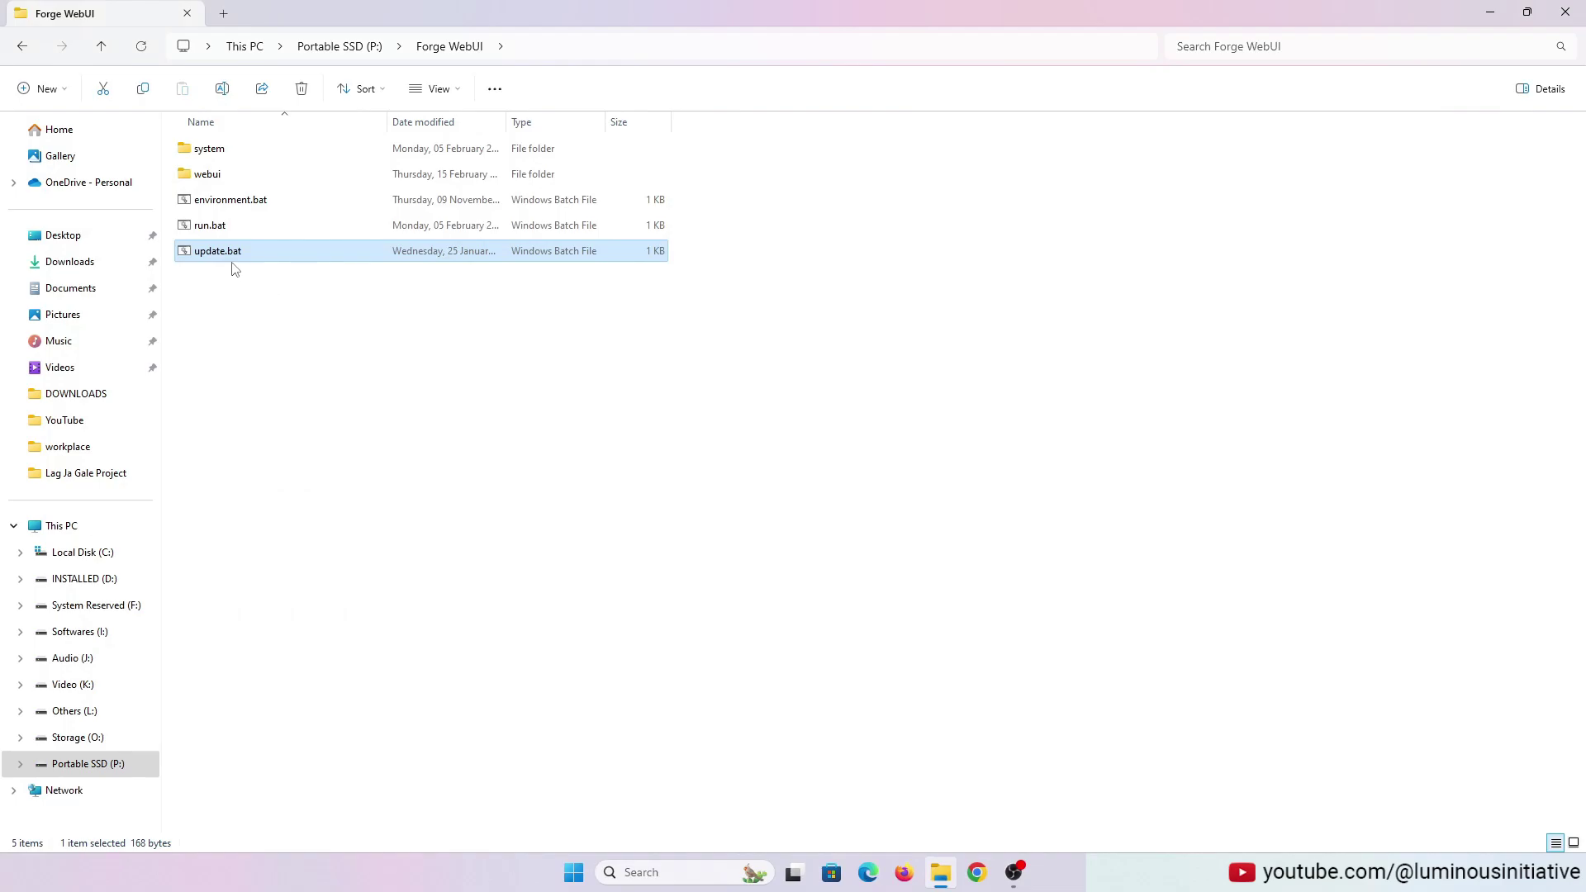
Step: Launch Forge by running run.bat
{"action": "left_click", "coordinate": [216, 227]}
{"action": "right_click", "coordinate": [216, 227]}
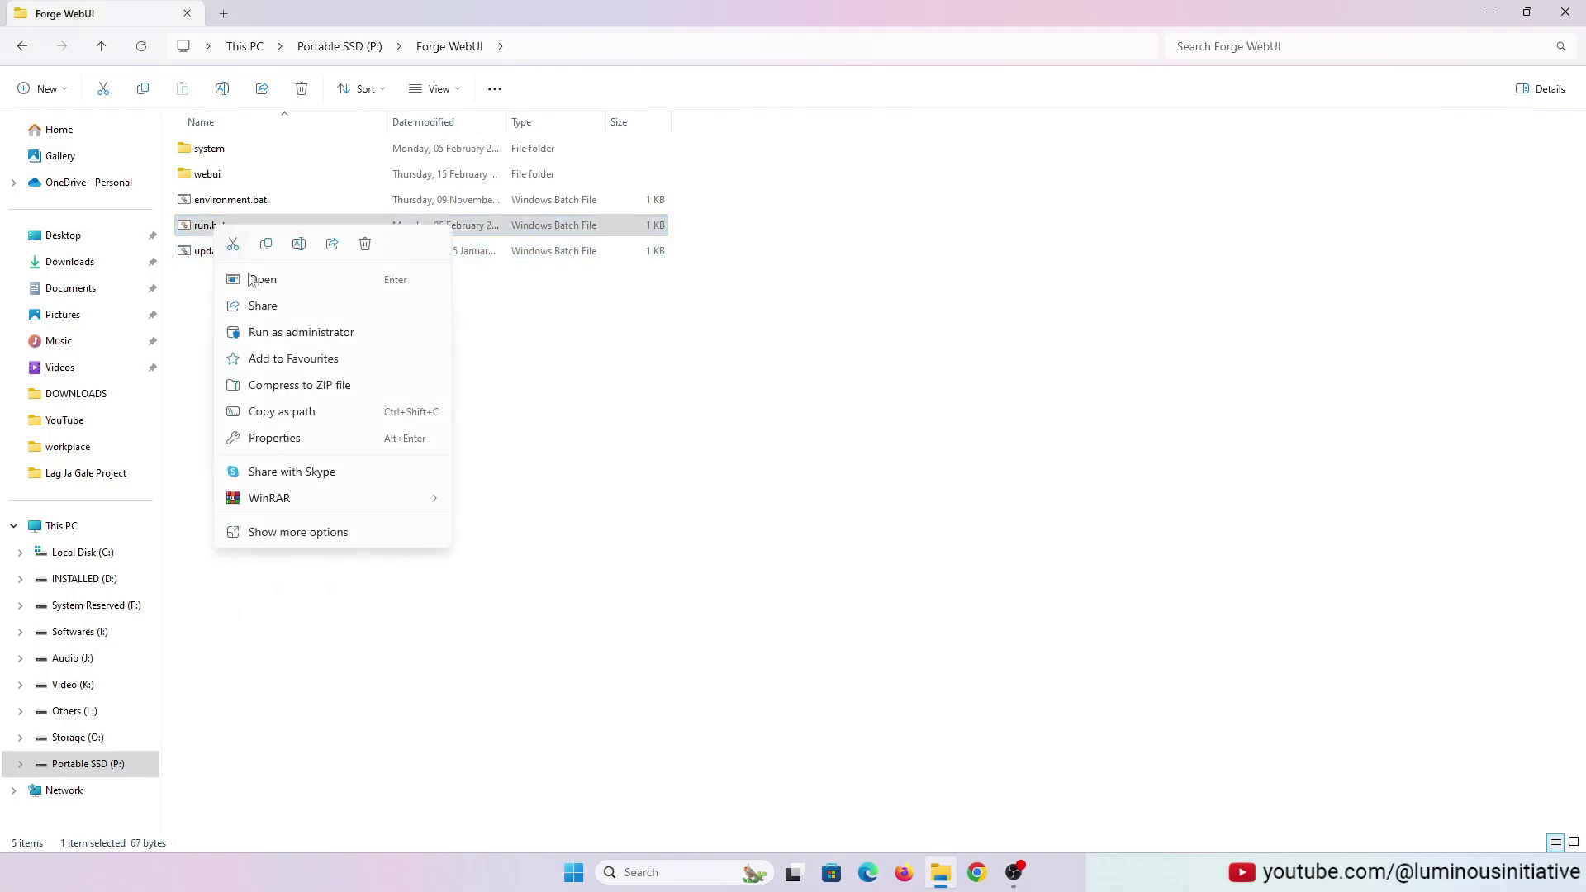
{"action": "left_click", "coordinate": [293, 281]}
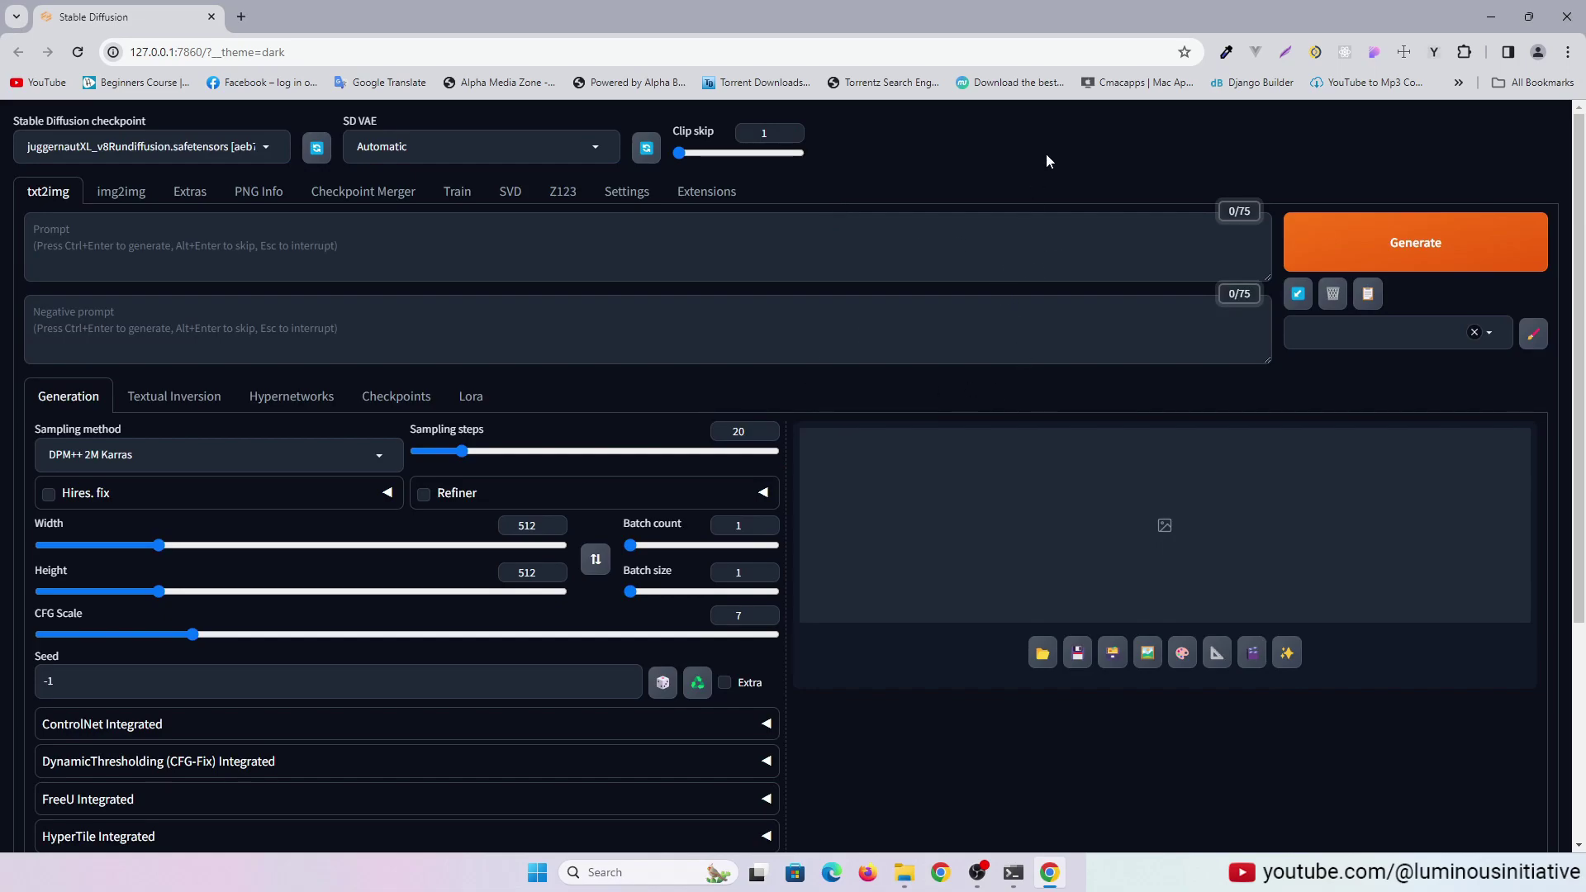
Step: Go into the webui folder and bring up the full action menu for webui-user.bat
{"action": "scroll", "coordinate": [1046, 154], "scroll_direction": "down", "scroll_amount": 4}
{"action": "scroll", "coordinate": [1045, 153], "scroll_direction": "up", "scroll_amount": 4}
{"action": "left_click", "coordinate": [904, 872]}
{"action": "double_click", "coordinate": [205, 174]}
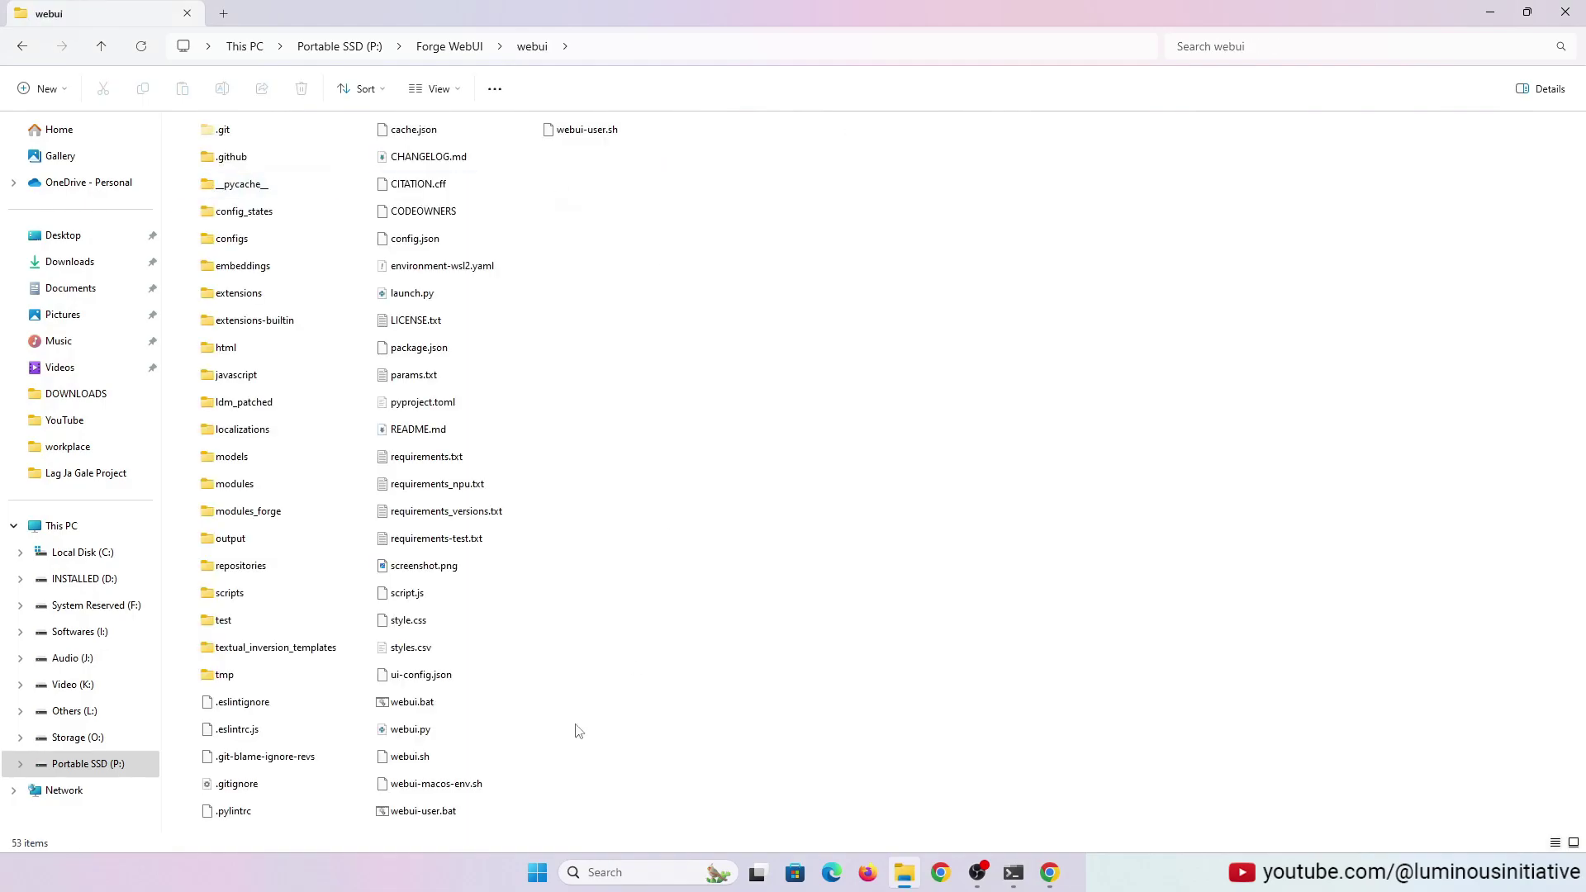
{"action": "left_click", "coordinate": [441, 815]}
{"action": "right_click", "coordinate": [441, 820]}
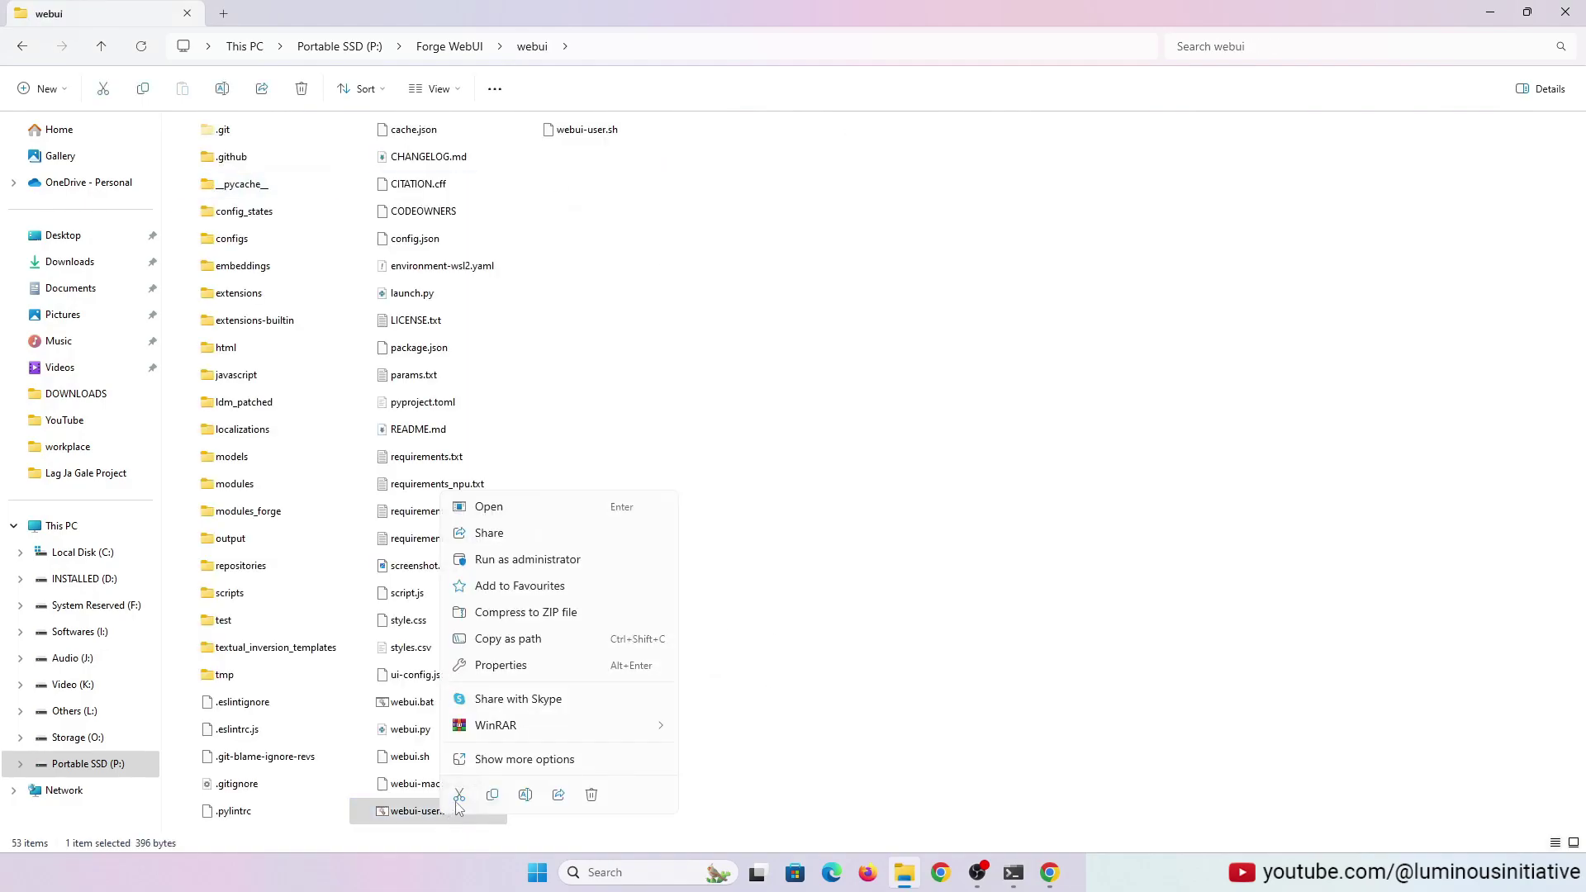
{"action": "left_click", "coordinate": [600, 760]}
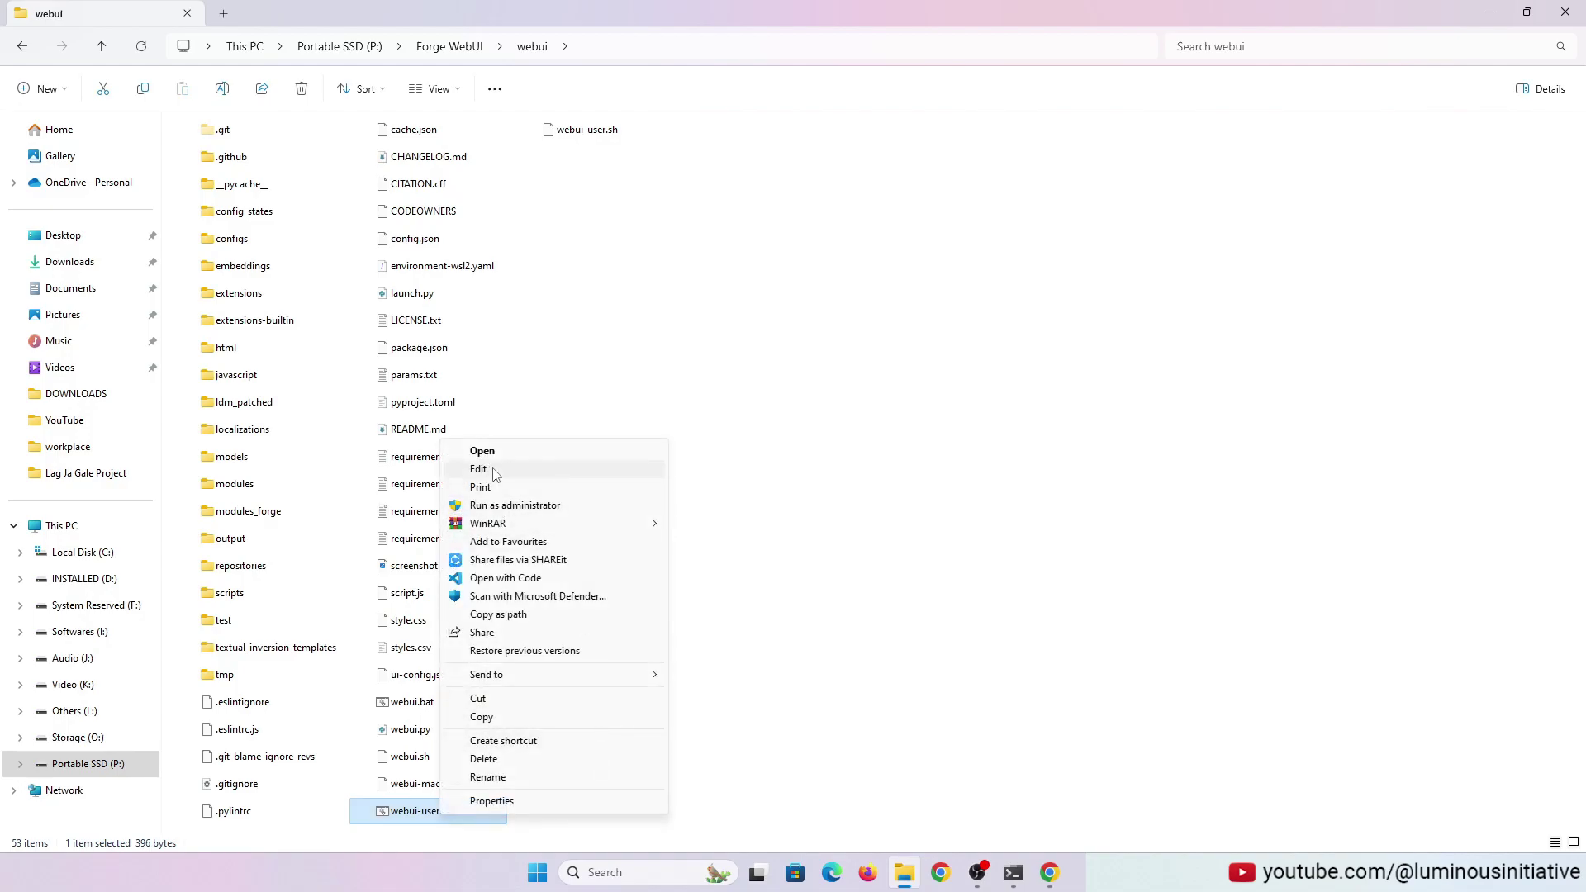
Step: Open webui-user.bat in Notepad and review the --theme dark launch argument
{"action": "left_click", "coordinate": [529, 470]}
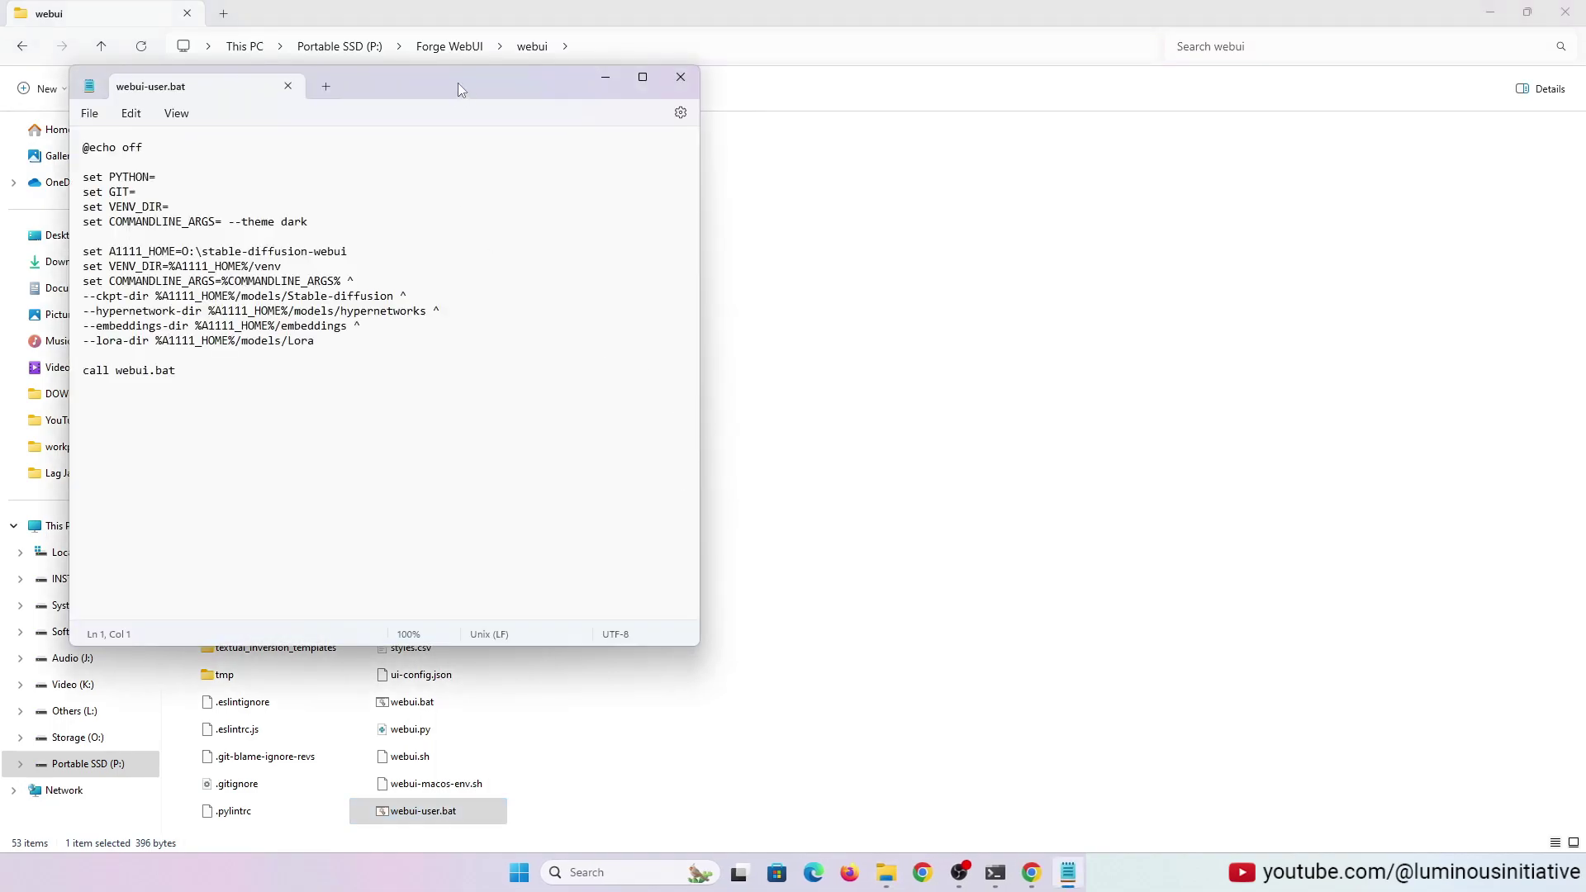
{"action": "left_click_drag", "start_coordinate": [458, 83], "coordinate": [1054, 269]}
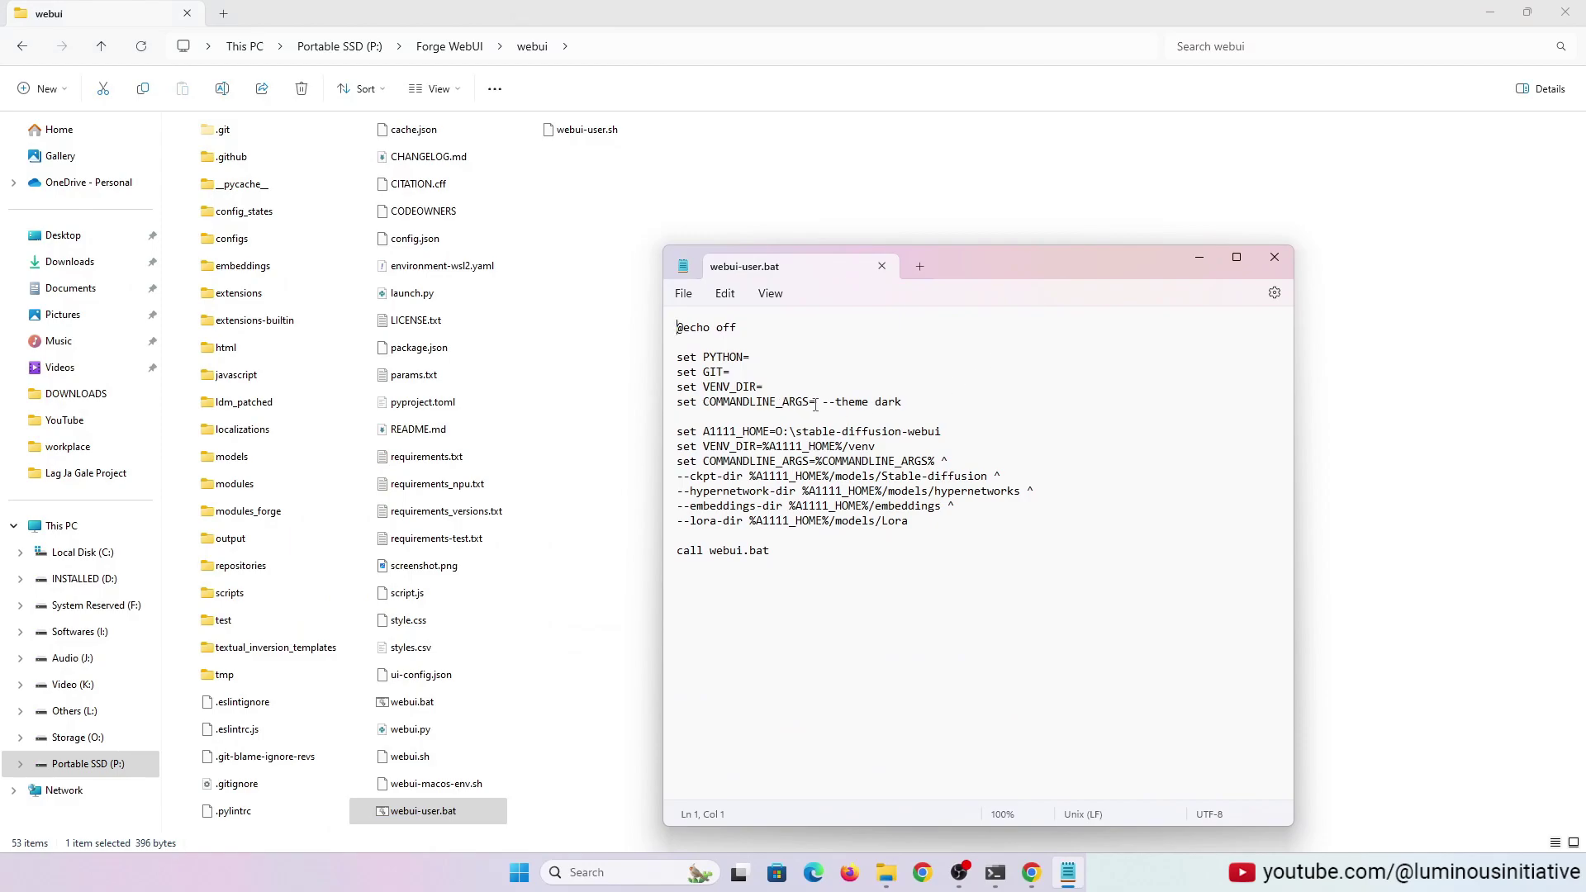
{"action": "left_click_drag", "start_coordinate": [824, 405], "coordinate": [906, 405]}
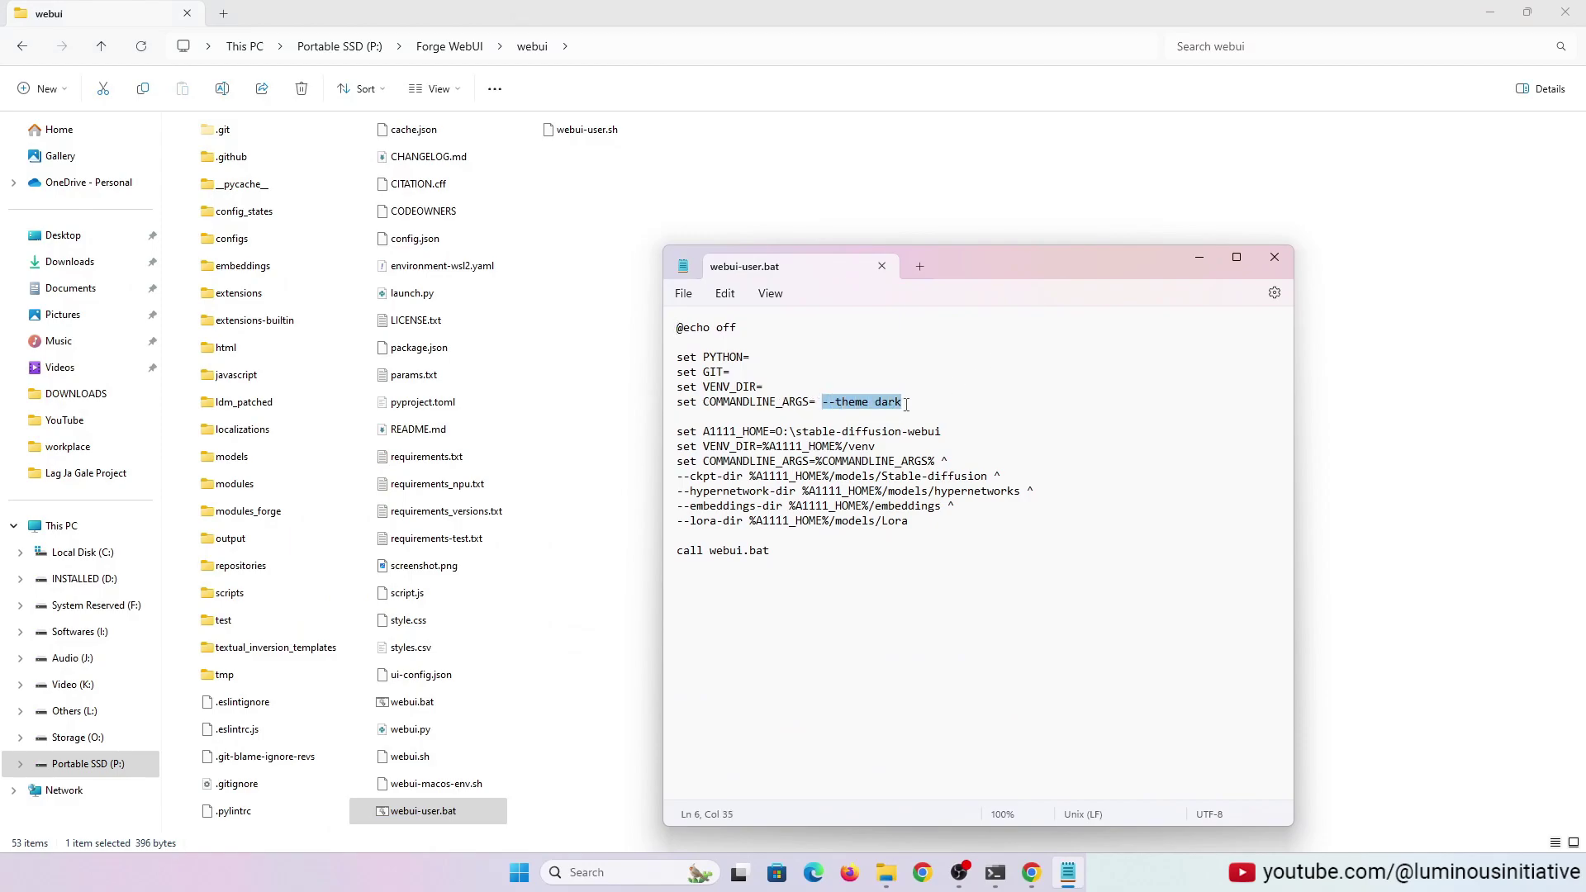
{"action": "left_click", "coordinate": [930, 528]}
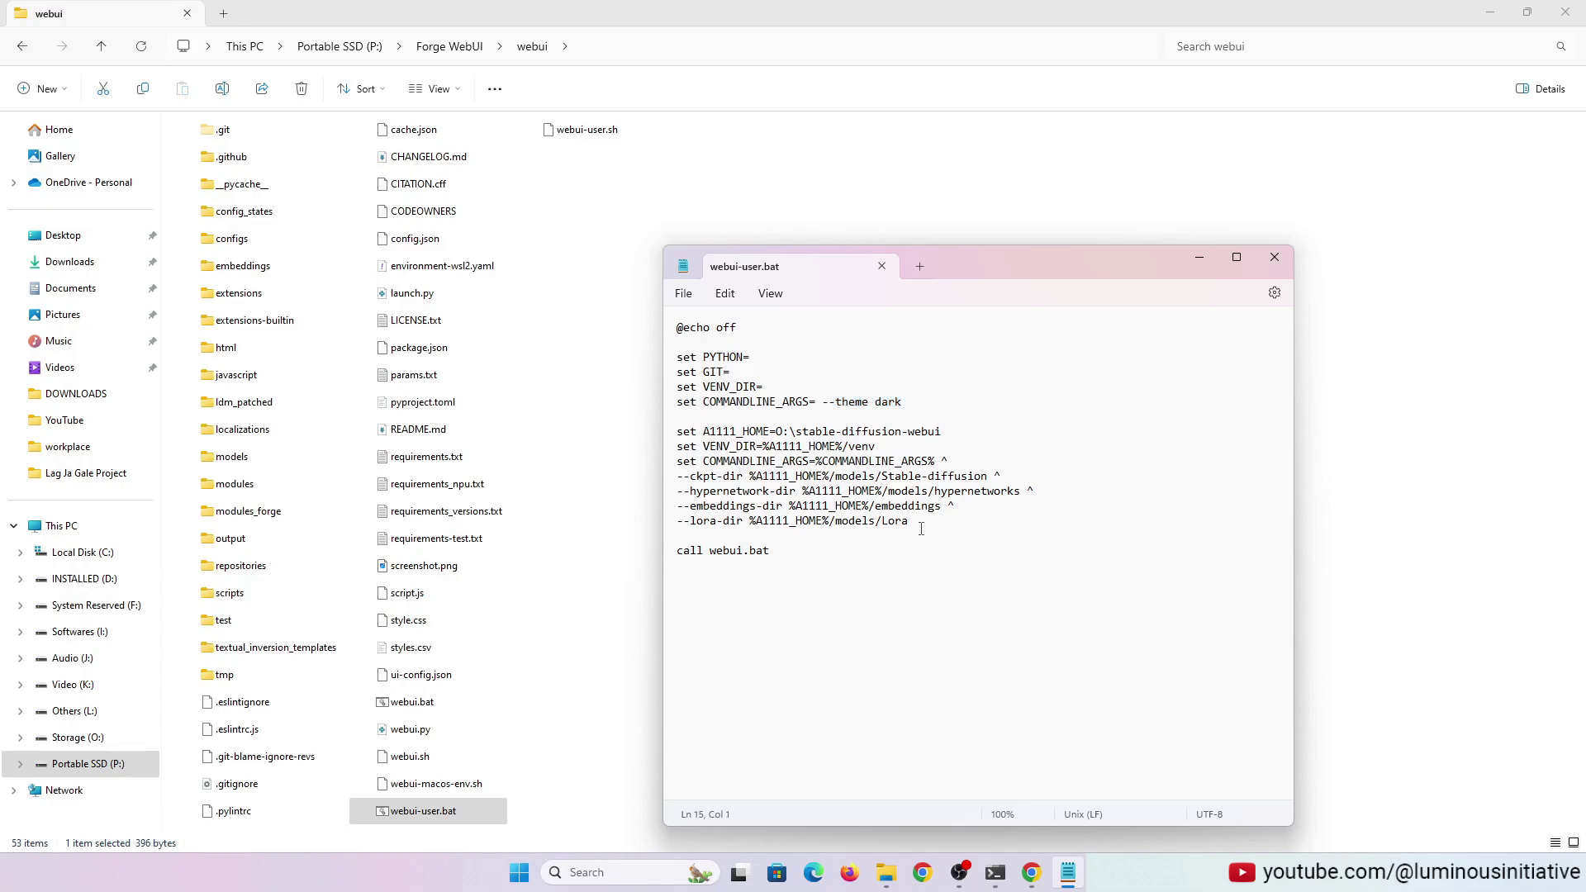
Step: Review the A1111_HOME model paths pointing to O:\stable-diffusion-webui, then close the file
{"action": "left_click", "coordinate": [673, 431]}
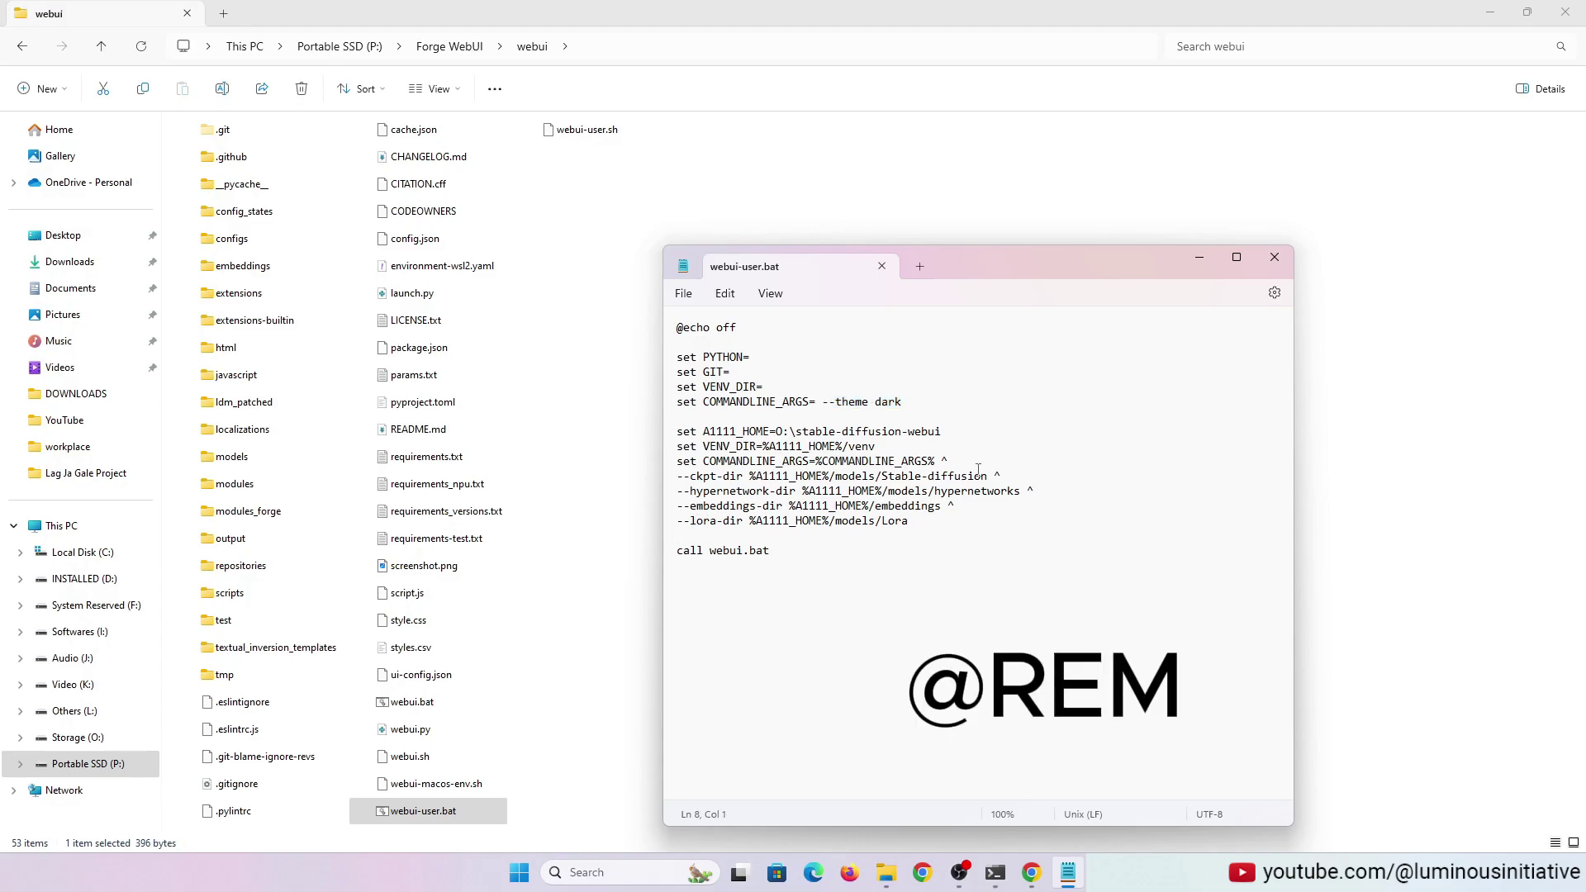
{"action": "left_click", "coordinate": [912, 522], "text": "shift"}
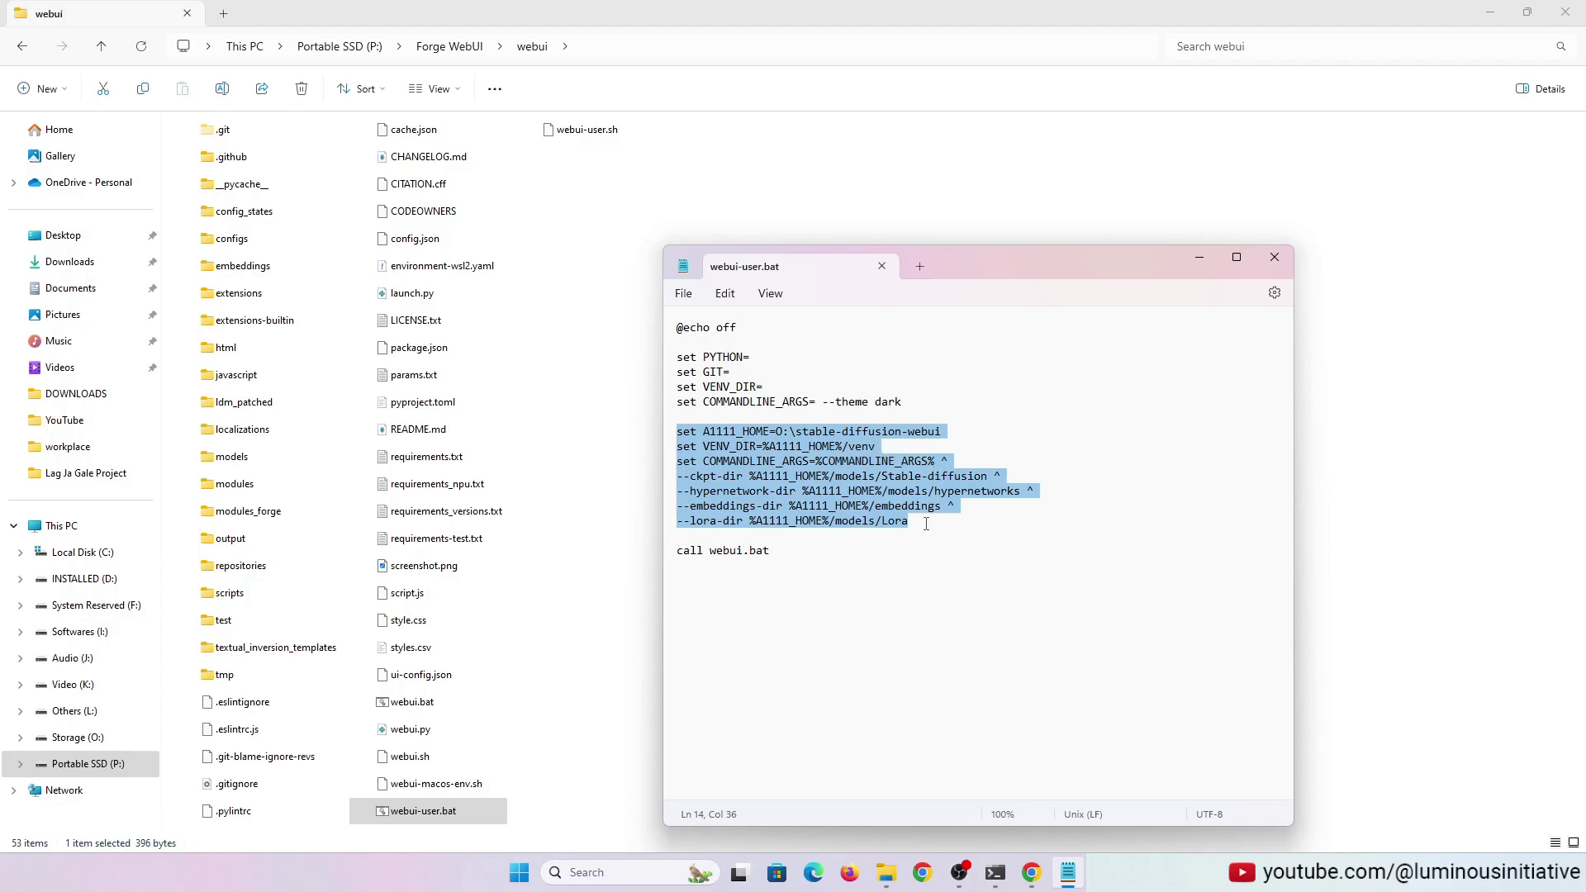
{"action": "left_click", "coordinate": [926, 523]}
{"action": "left_click_drag", "start_coordinate": [777, 433], "coordinate": [945, 432]}
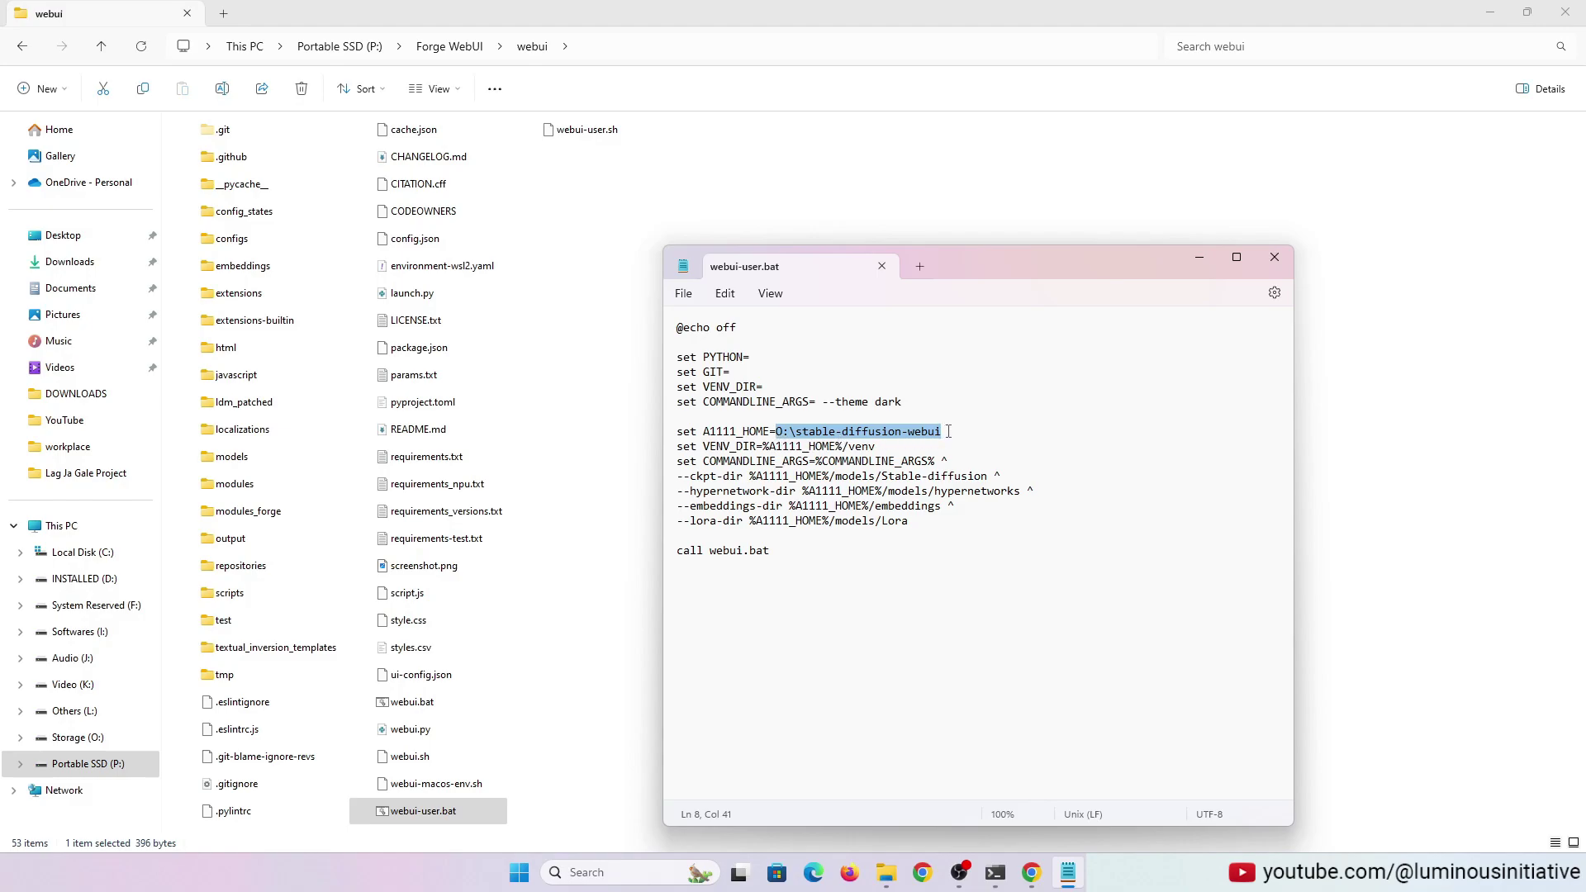
{"action": "left_click", "coordinate": [881, 266]}
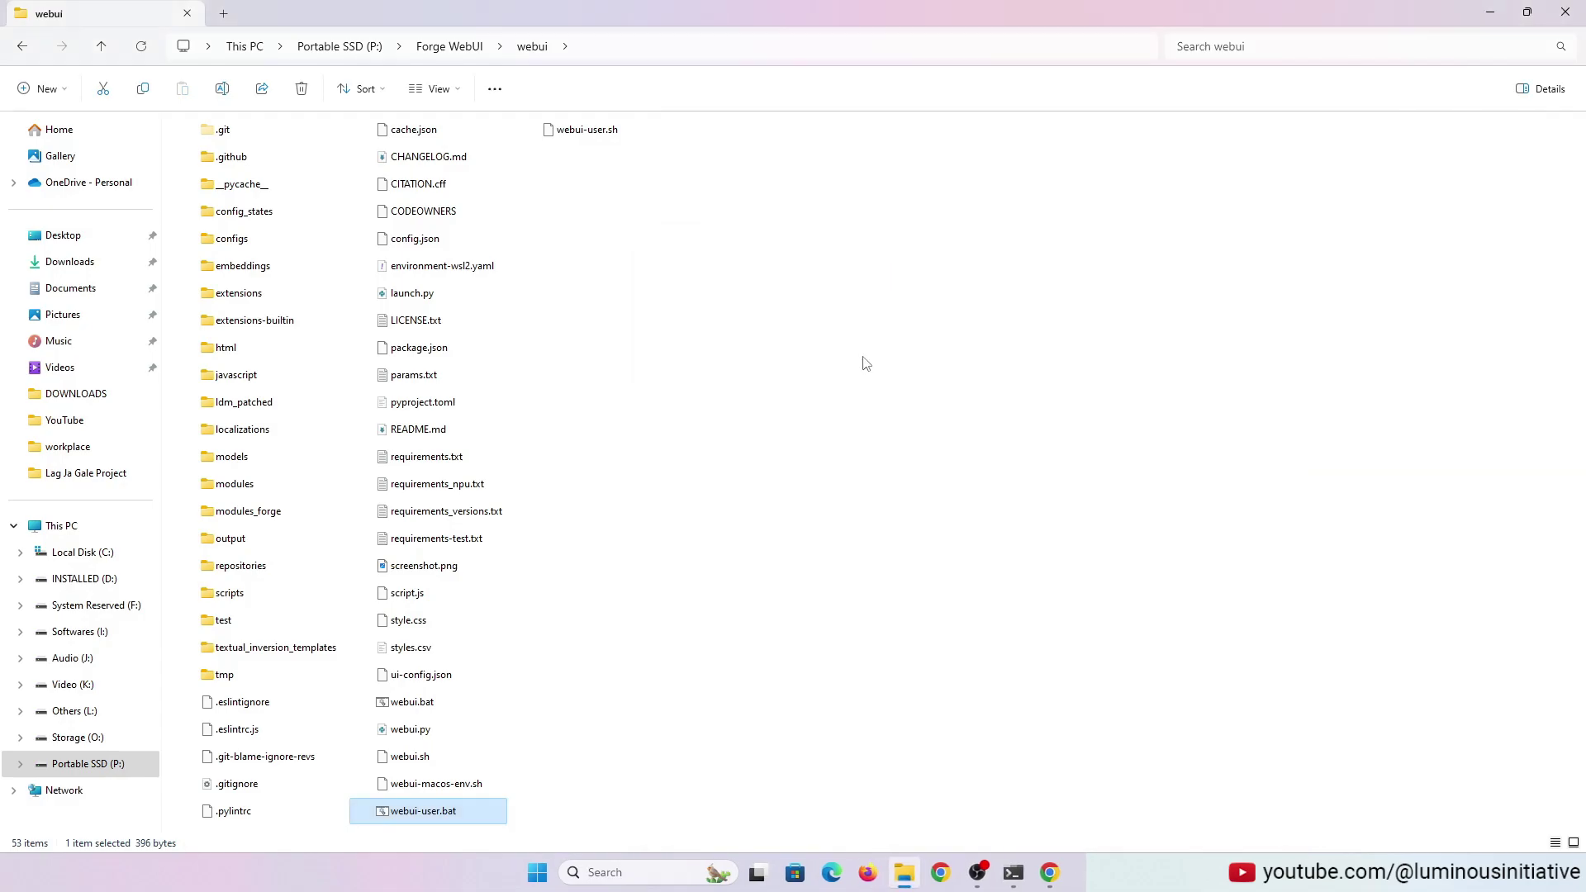
Step: Return to the web UI and browse the checkpoint list, keeping juggernautXL_v8Rundiffusion selected
{"action": "left_click", "coordinate": [102, 47]}
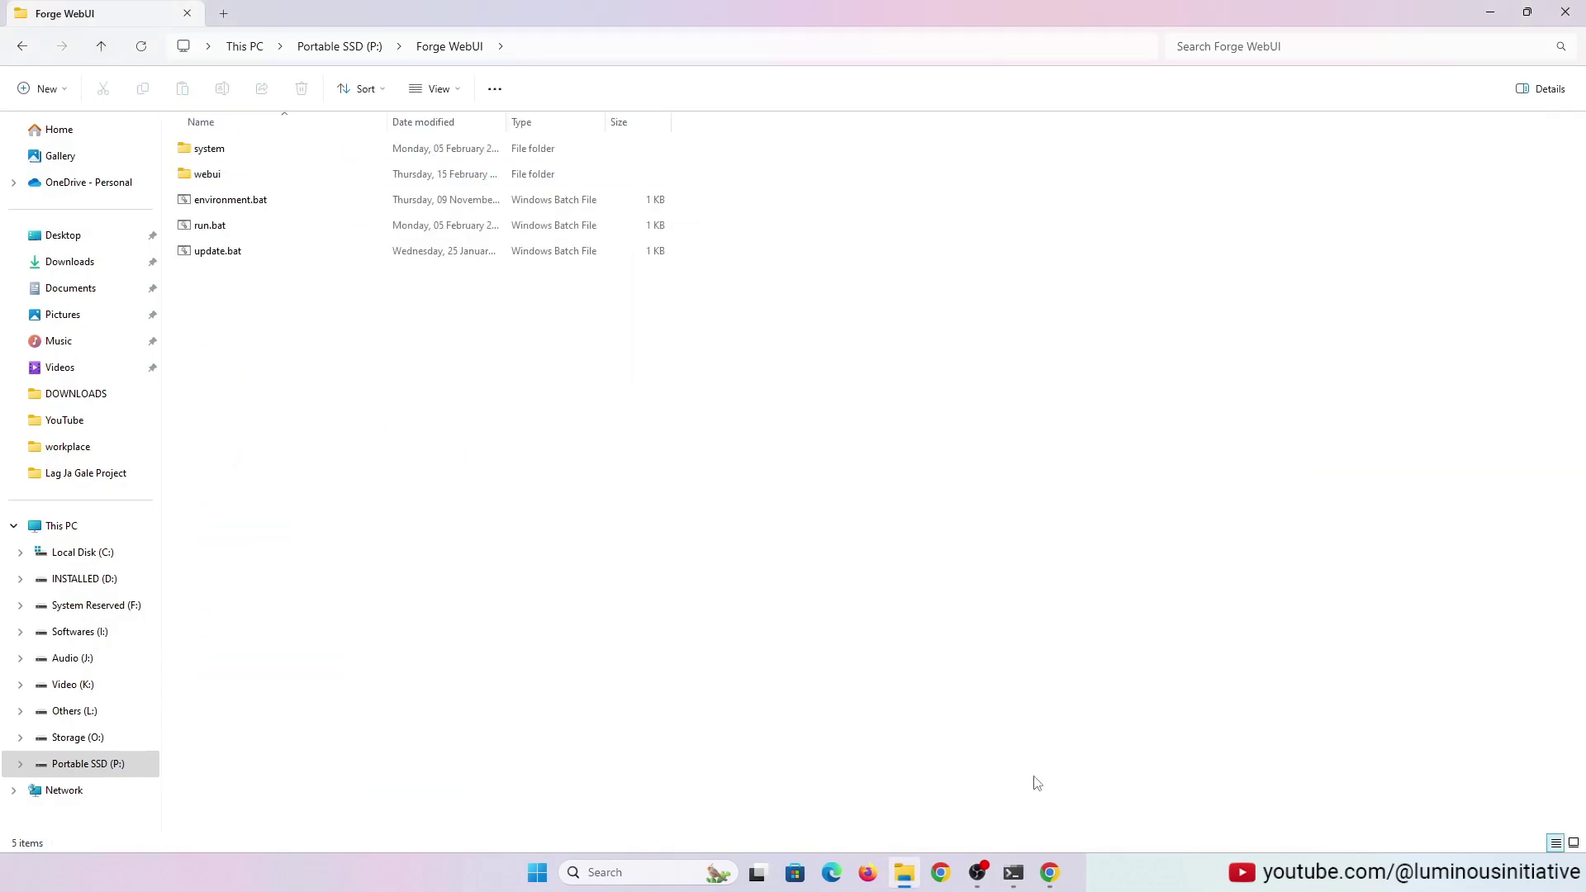
{"action": "left_click", "coordinate": [1049, 872]}
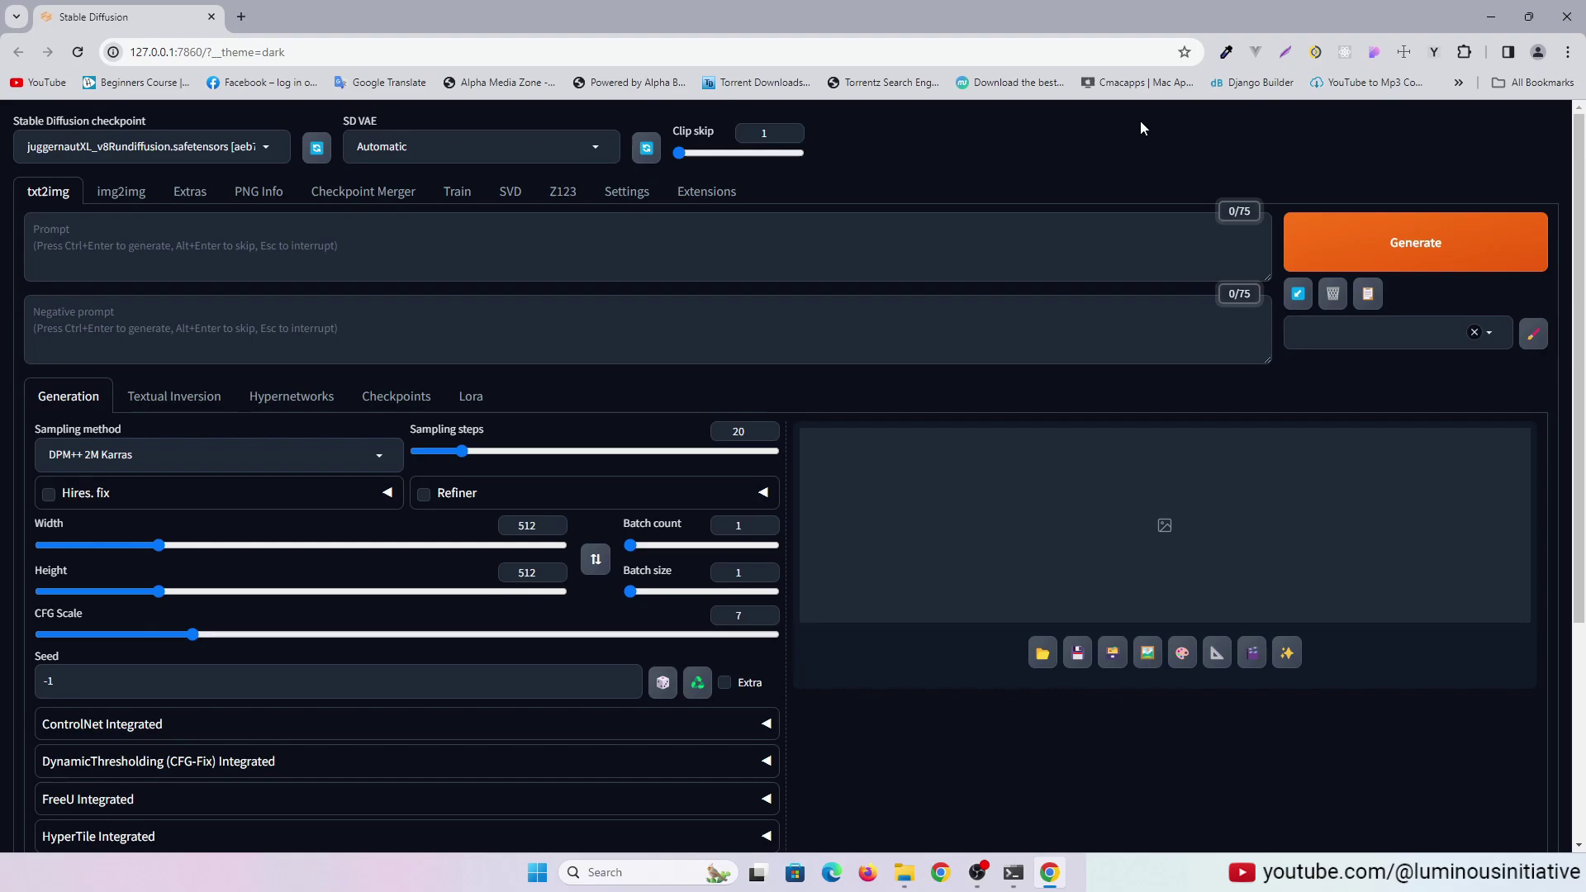
{"action": "left_click", "coordinate": [232, 146]}
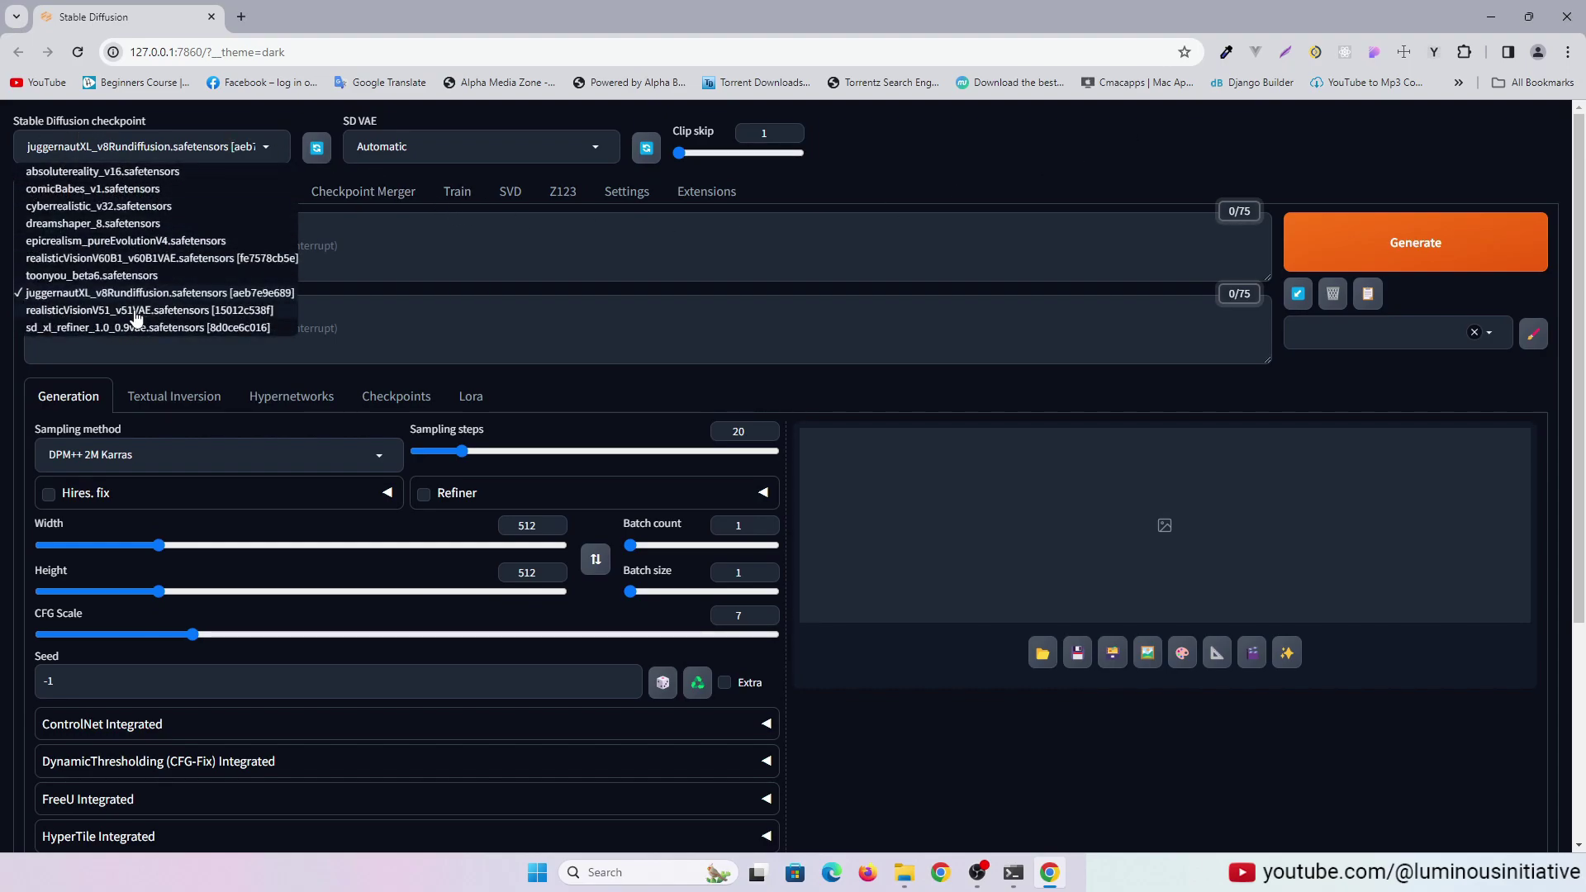
{"action": "left_click", "coordinate": [1142, 146]}
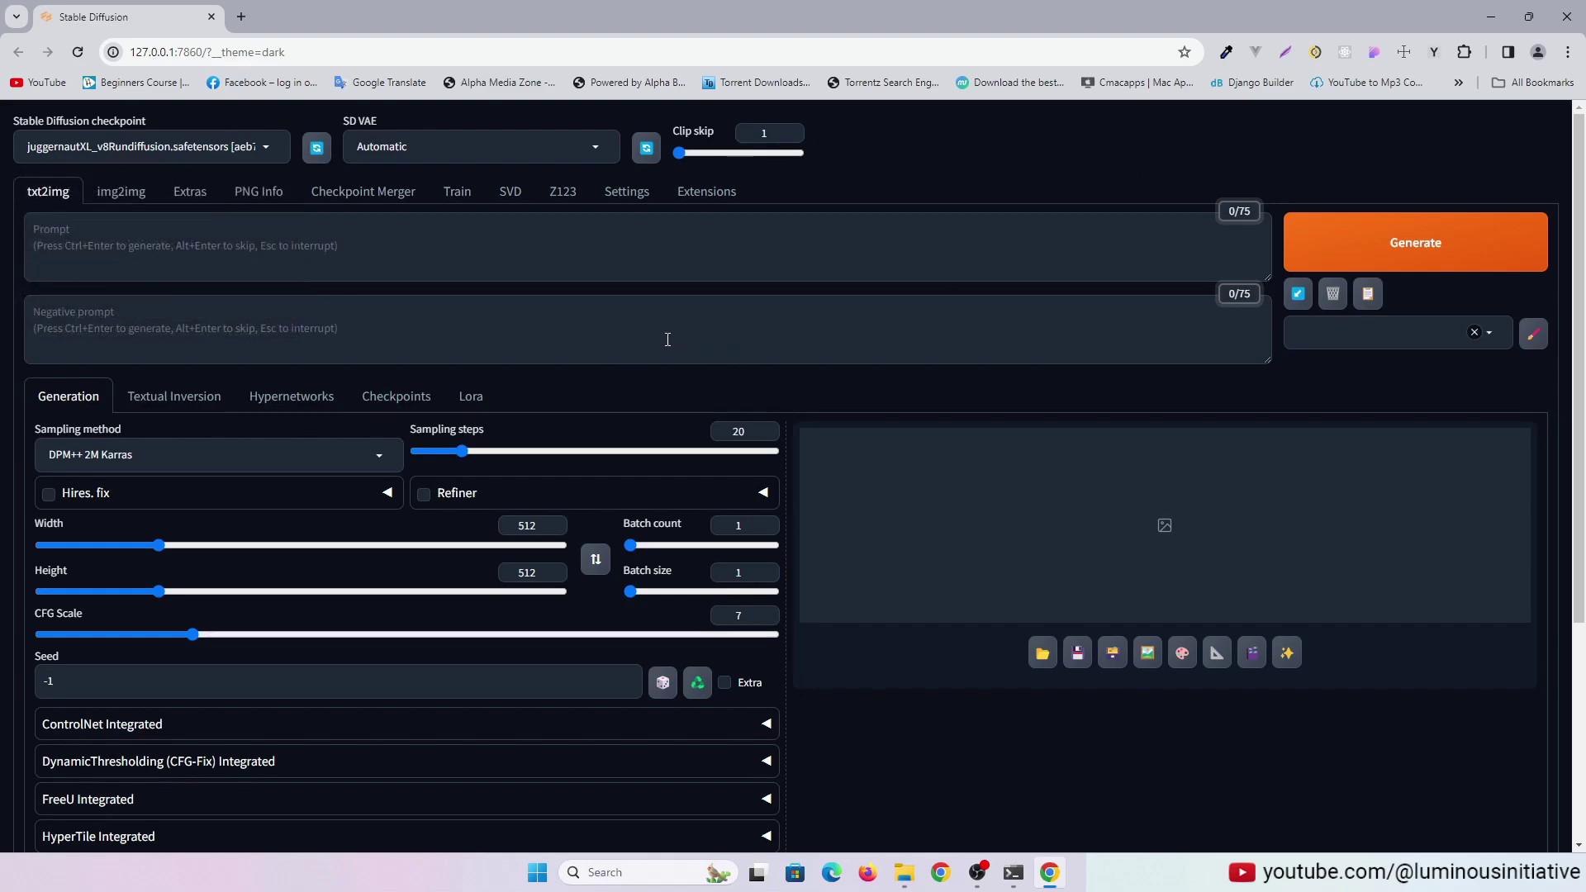
{"action": "scroll", "coordinate": [940, 352], "scroll_direction": "down", "scroll_amount": 1}
{"action": "scroll", "coordinate": [914, 345], "scroll_direction": "up", "scroll_amount": 1}
{"action": "left_click", "coordinate": [627, 198]}
{"action": "scroll", "coordinate": [54, 669], "scroll_direction": "down", "scroll_amount": 4}
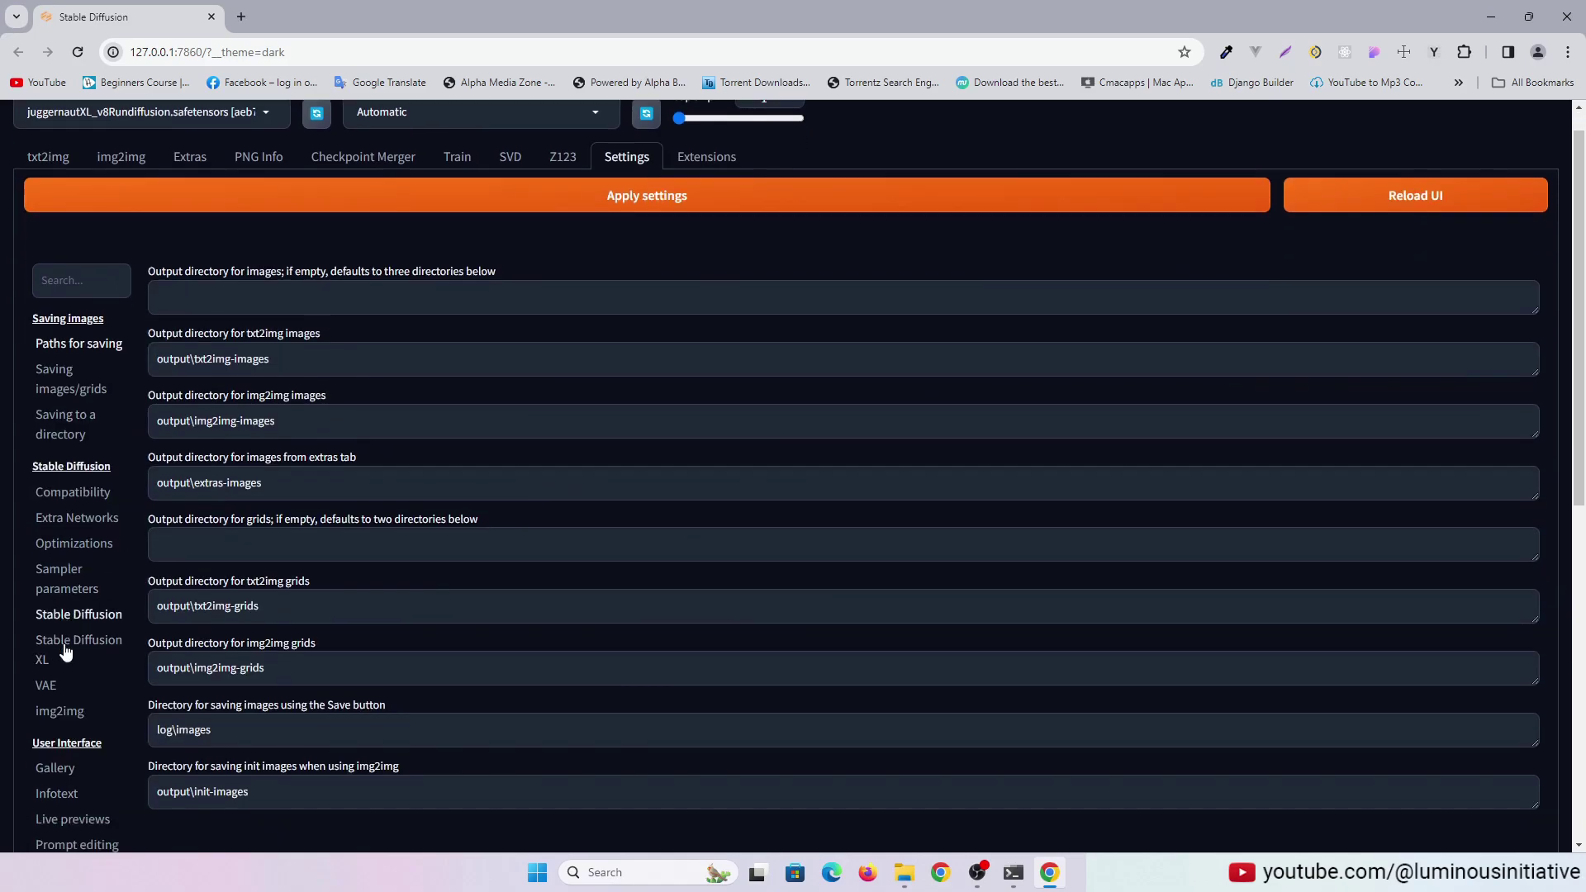
{"action": "scroll", "coordinate": [66, 652], "scroll_direction": "down", "scroll_amount": 5}
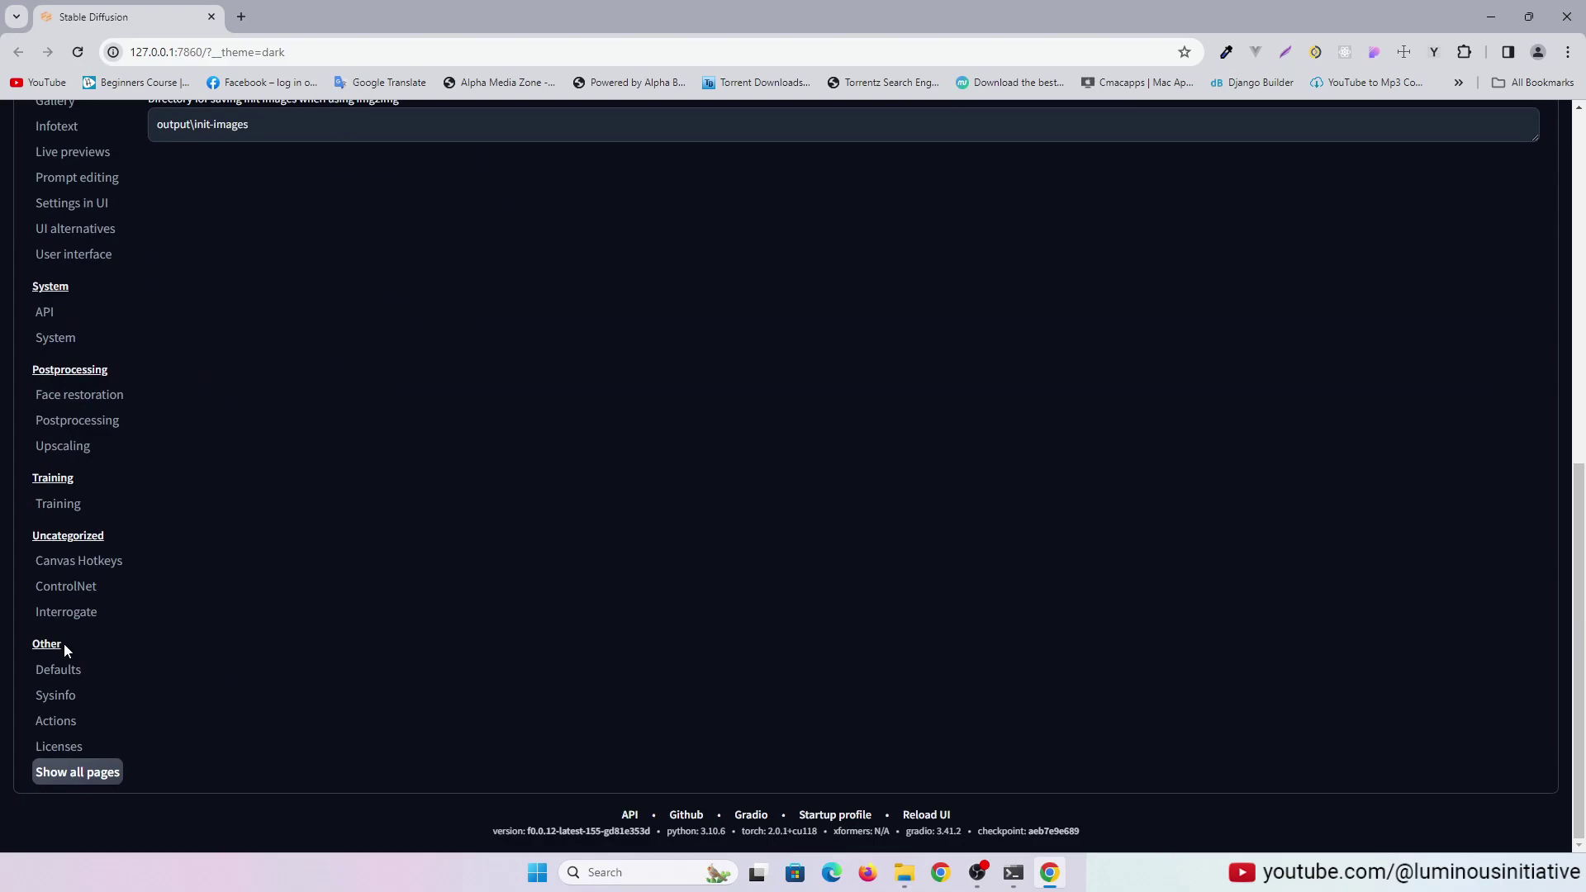
{"action": "left_click", "coordinate": [64, 586]}
{"action": "scroll", "coordinate": [520, 608], "scroll_direction": "up", "scroll_amount": 8}
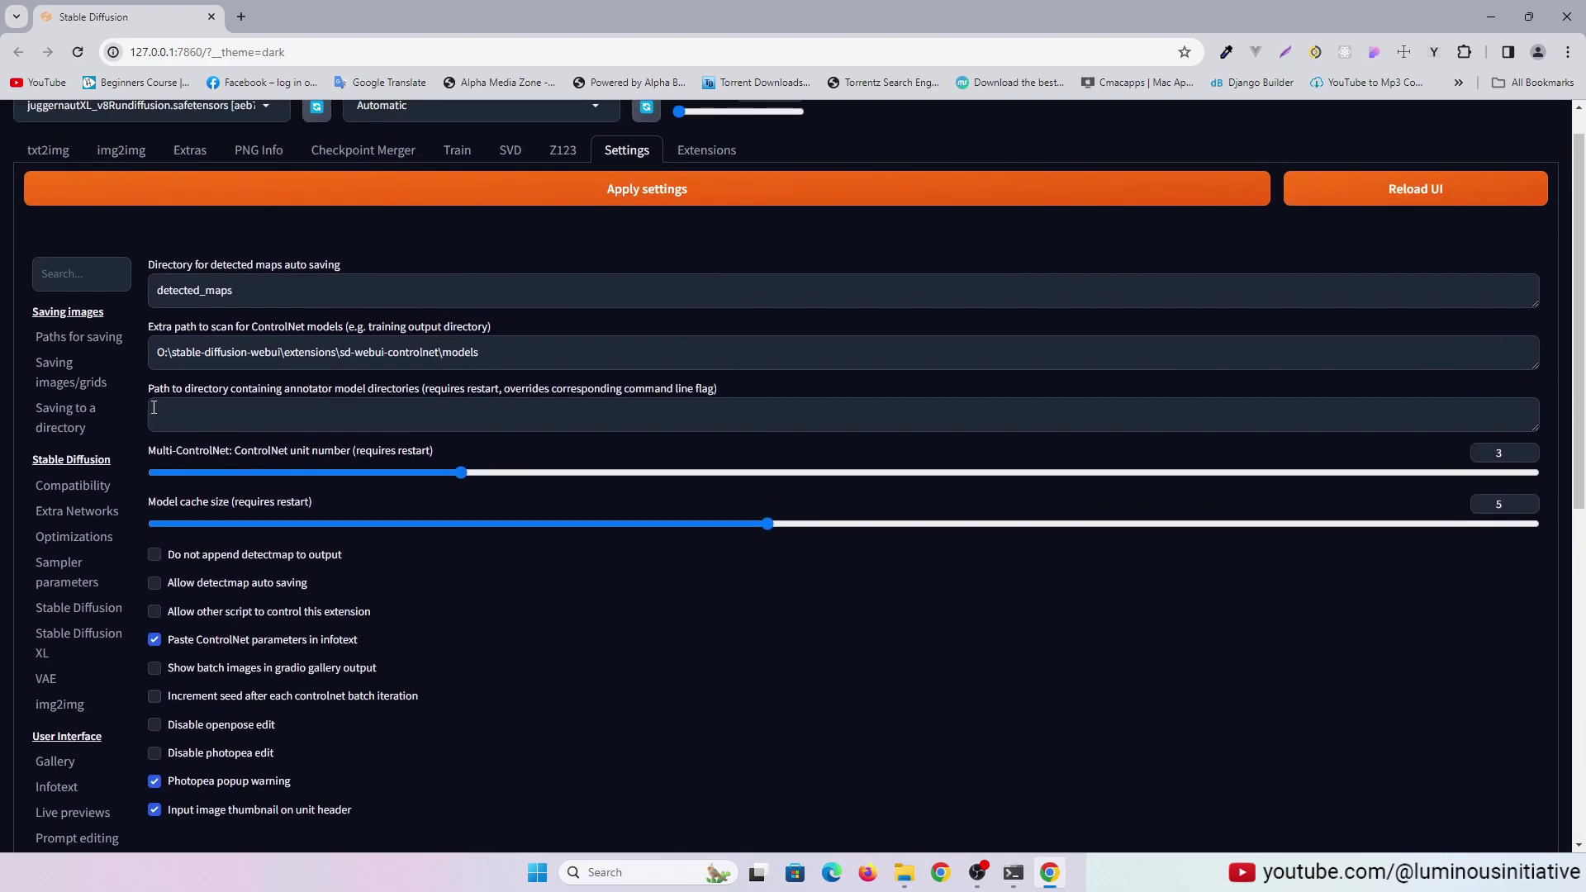
{"action": "left_click_drag", "start_coordinate": [154, 354], "coordinate": [481, 355]}
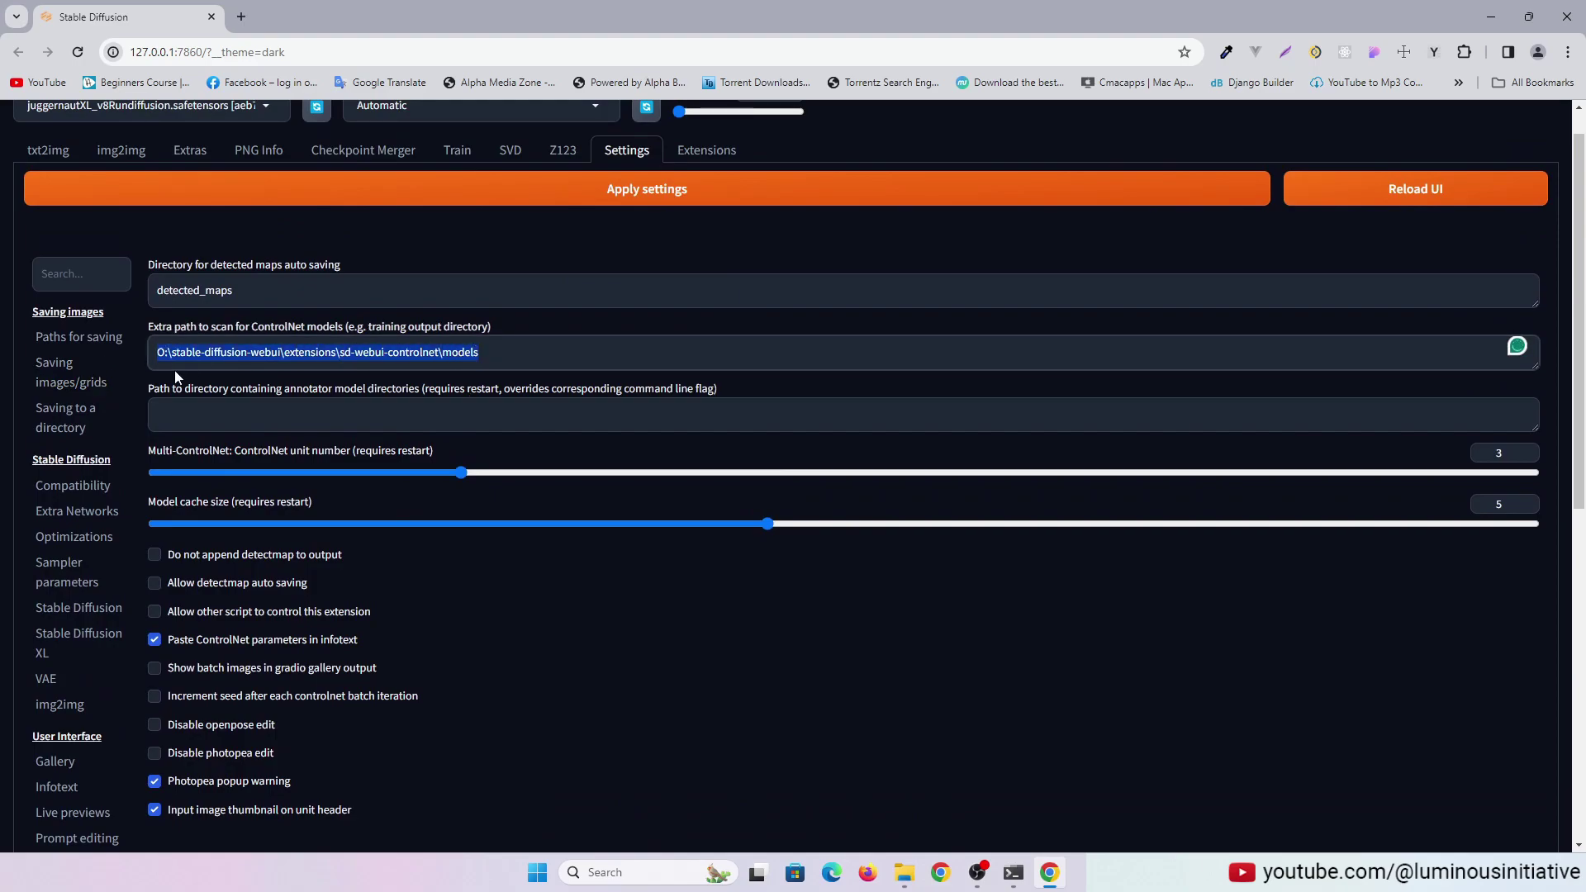
{"action": "left_click", "coordinate": [487, 355]}
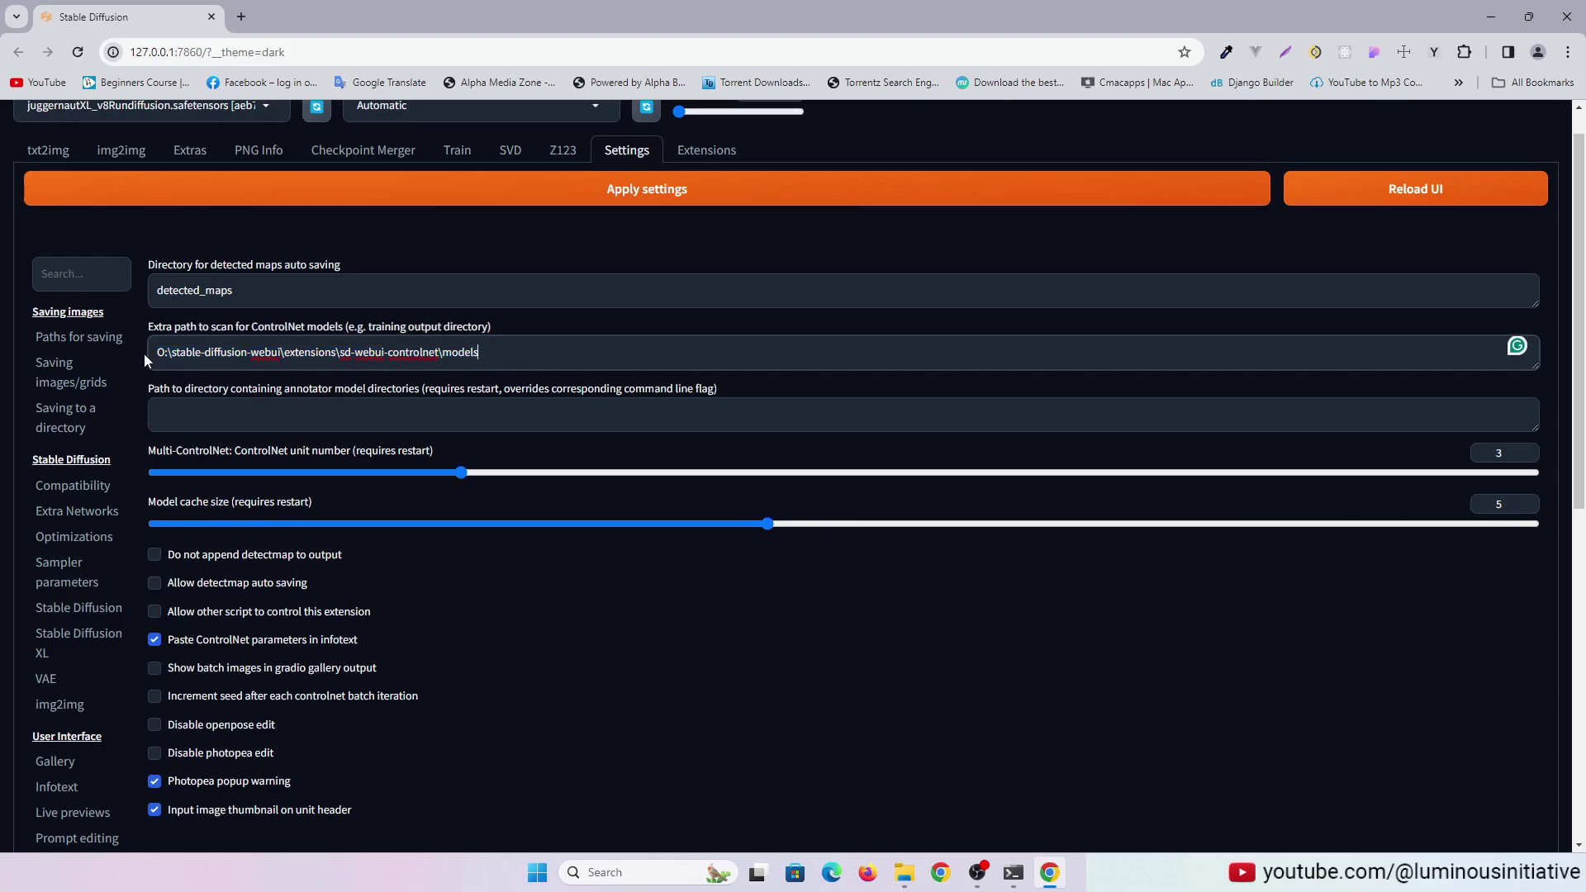
{"action": "scroll", "coordinate": [340, 355], "scroll_direction": "up", "scroll_amount": 1}
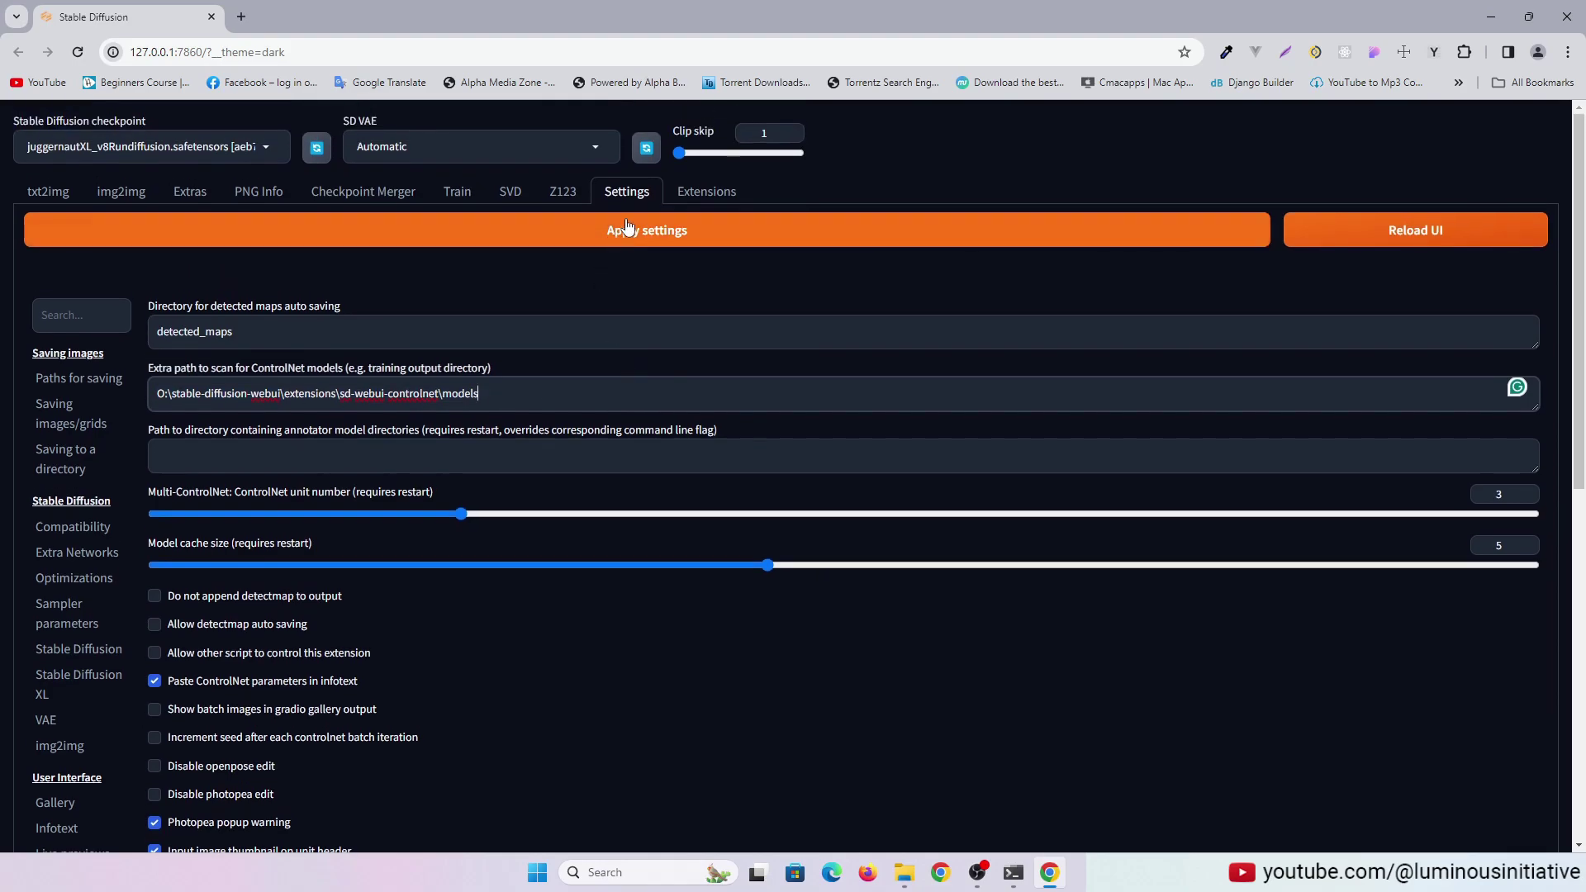
{"action": "left_click", "coordinate": [49, 196]}
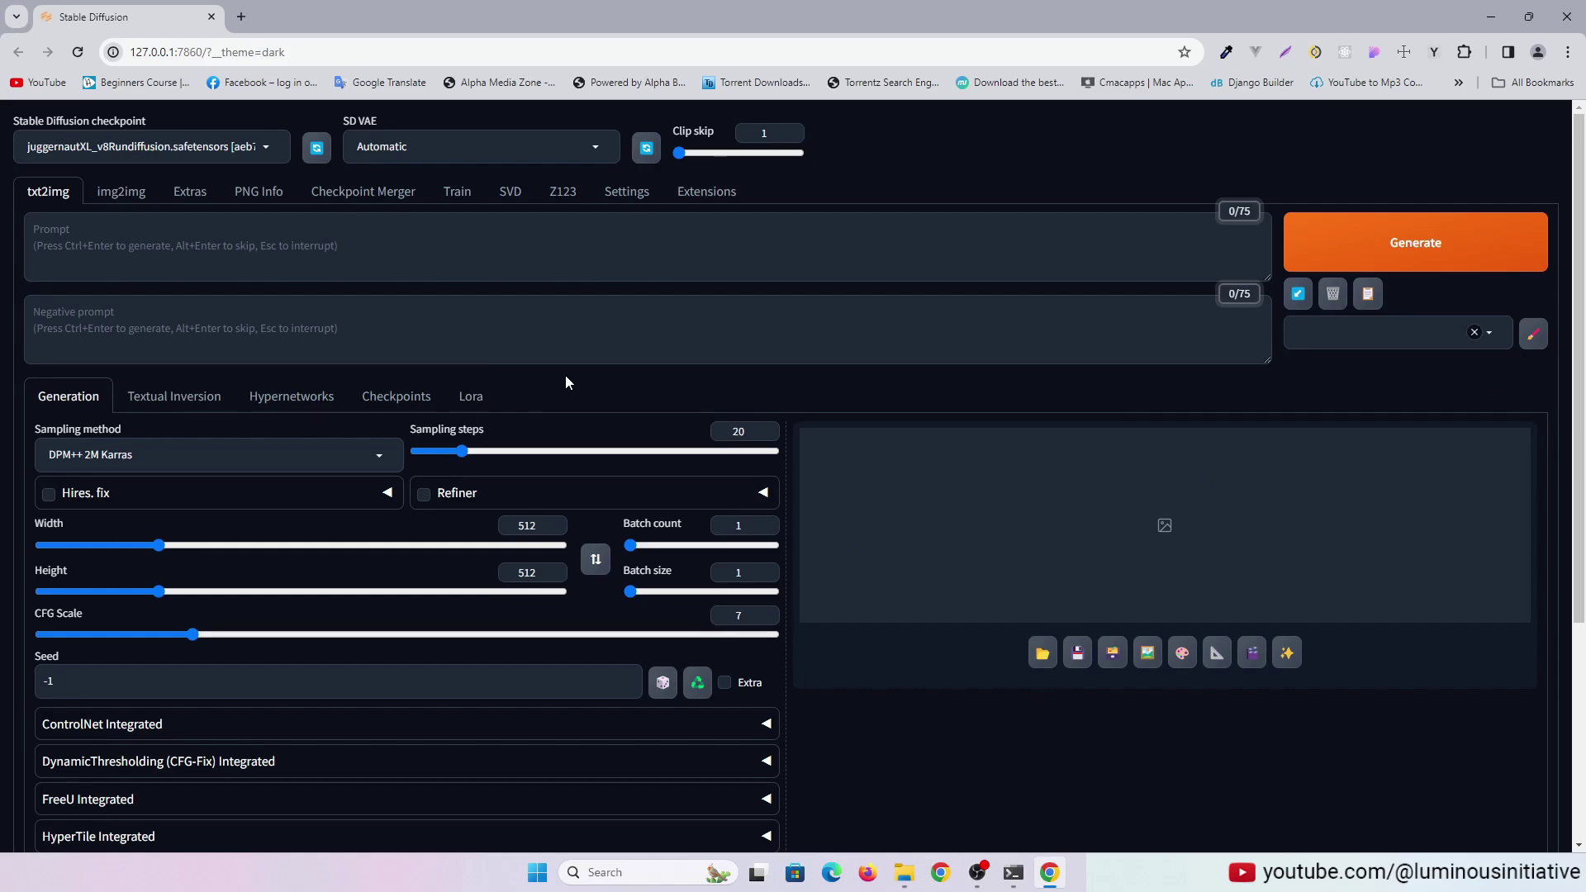
Step: Apply the Modeling Photo prompt style and look over its prompts
{"action": "left_click", "coordinate": [469, 398]}
{"action": "left_click", "coordinate": [66, 398]}
{"action": "scroll", "coordinate": [1022, 390], "scroll_direction": "down", "scroll_amount": 2}
{"action": "scroll", "coordinate": [1020, 390], "scroll_direction": "up", "scroll_amount": 2}
{"action": "left_click", "coordinate": [1396, 333]}
{"action": "left_click", "coordinate": [1354, 400]}
{"action": "left_click", "coordinate": [1533, 333]}
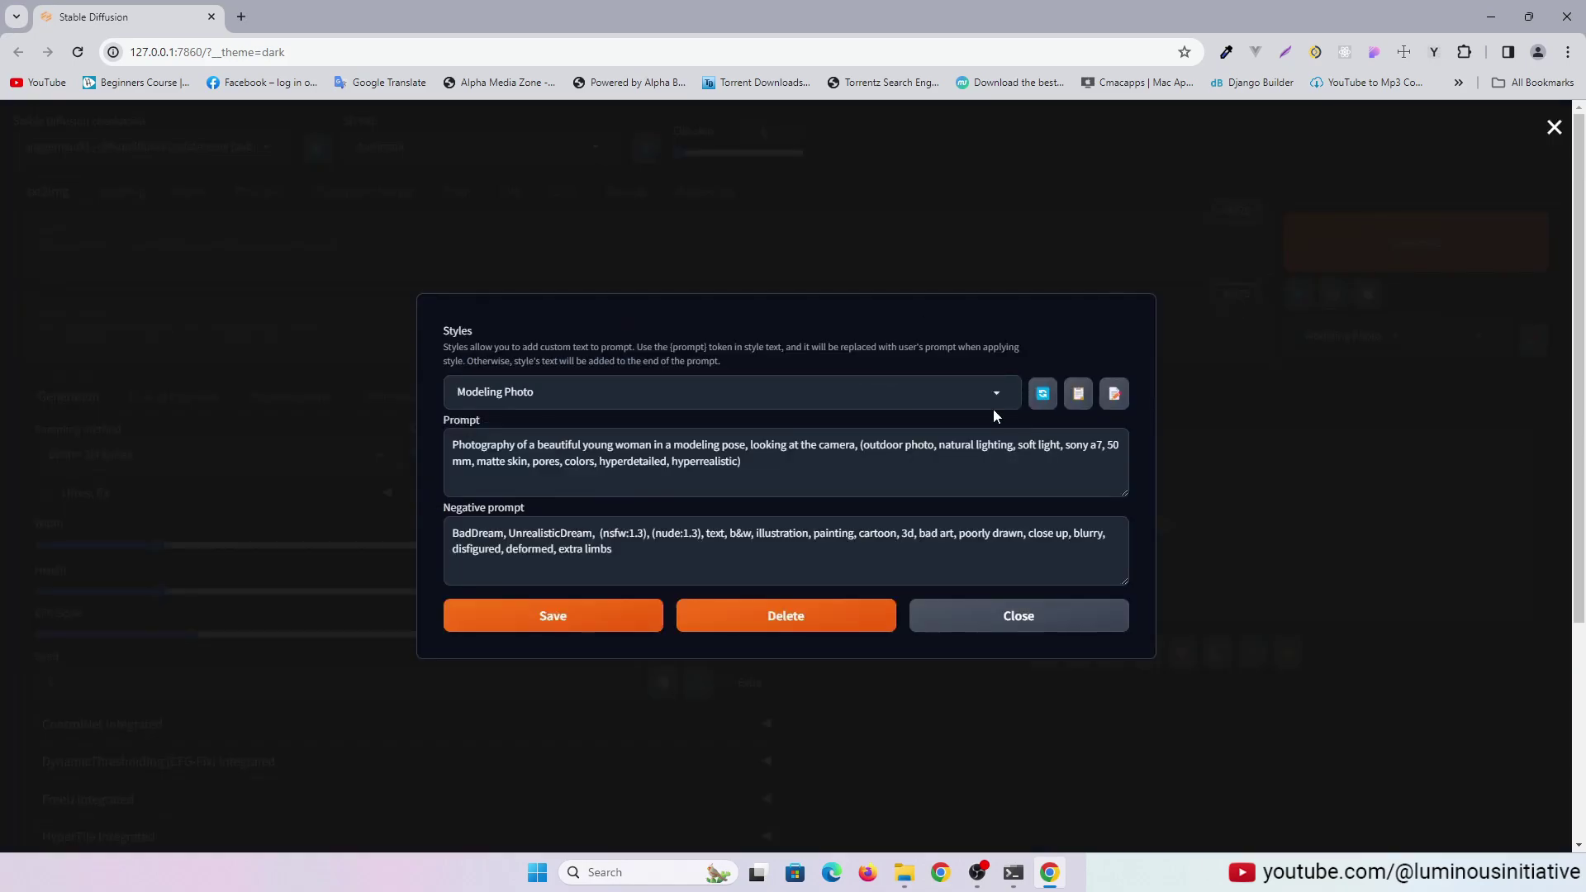
{"action": "left_click", "coordinate": [80, 343]}
Step: Replace 'in a modeling pose' in the prompt with 'with blue eyes and grey hair'
{"action": "left_click_drag", "start_coordinate": [235, 230], "coordinate": [329, 230]}
{"action": "type", "text": "blue eyes and grey hair"}
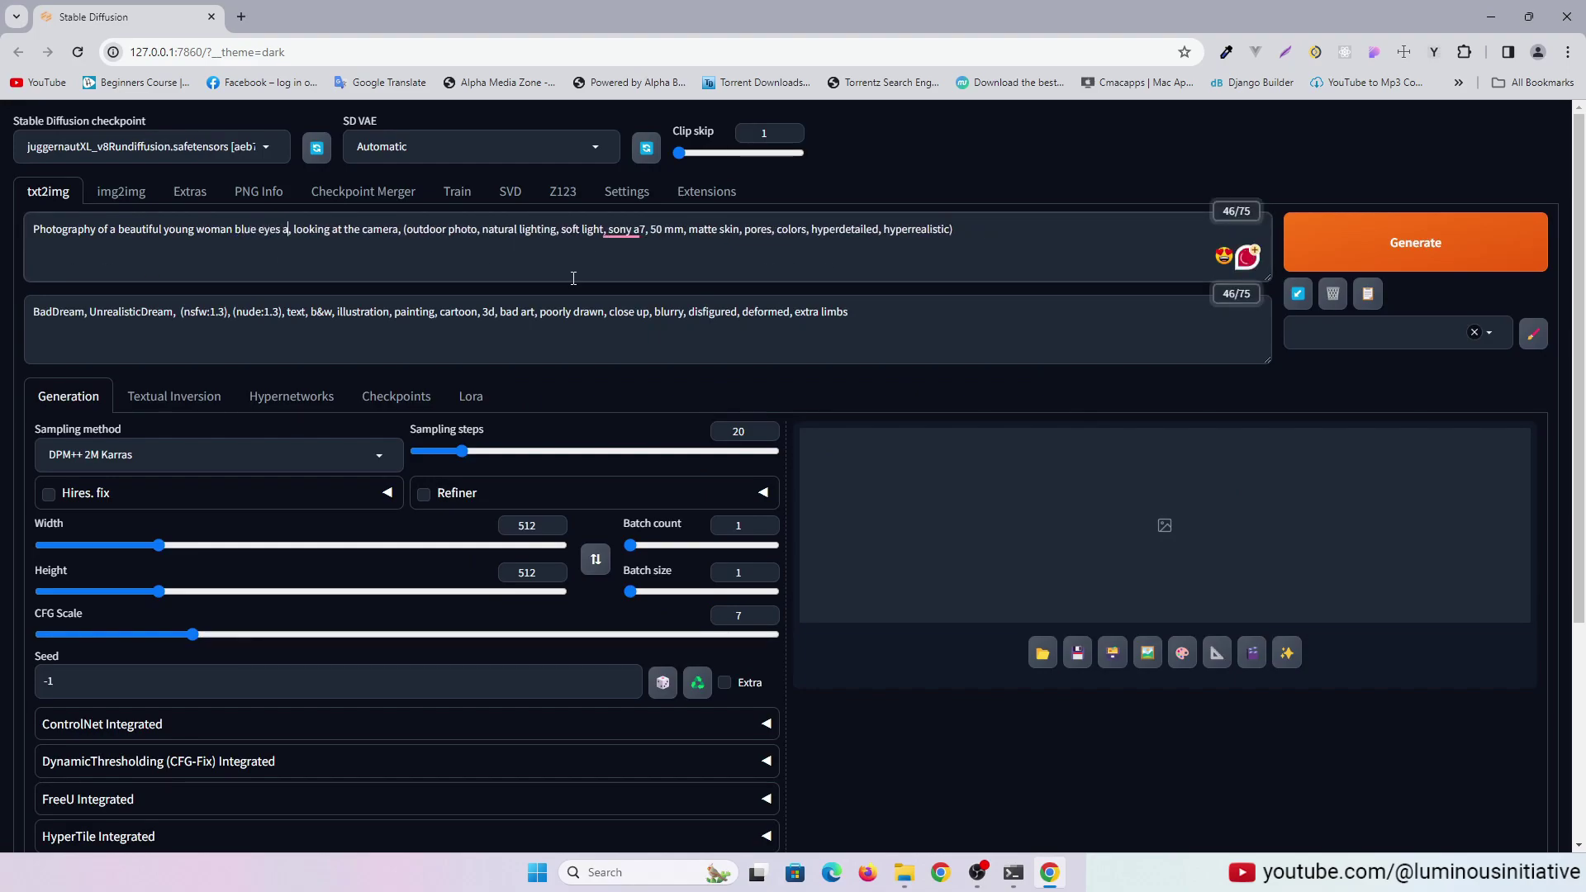
{"action": "left_click", "coordinate": [248, 252]}
{"action": "type", "text": "with"}
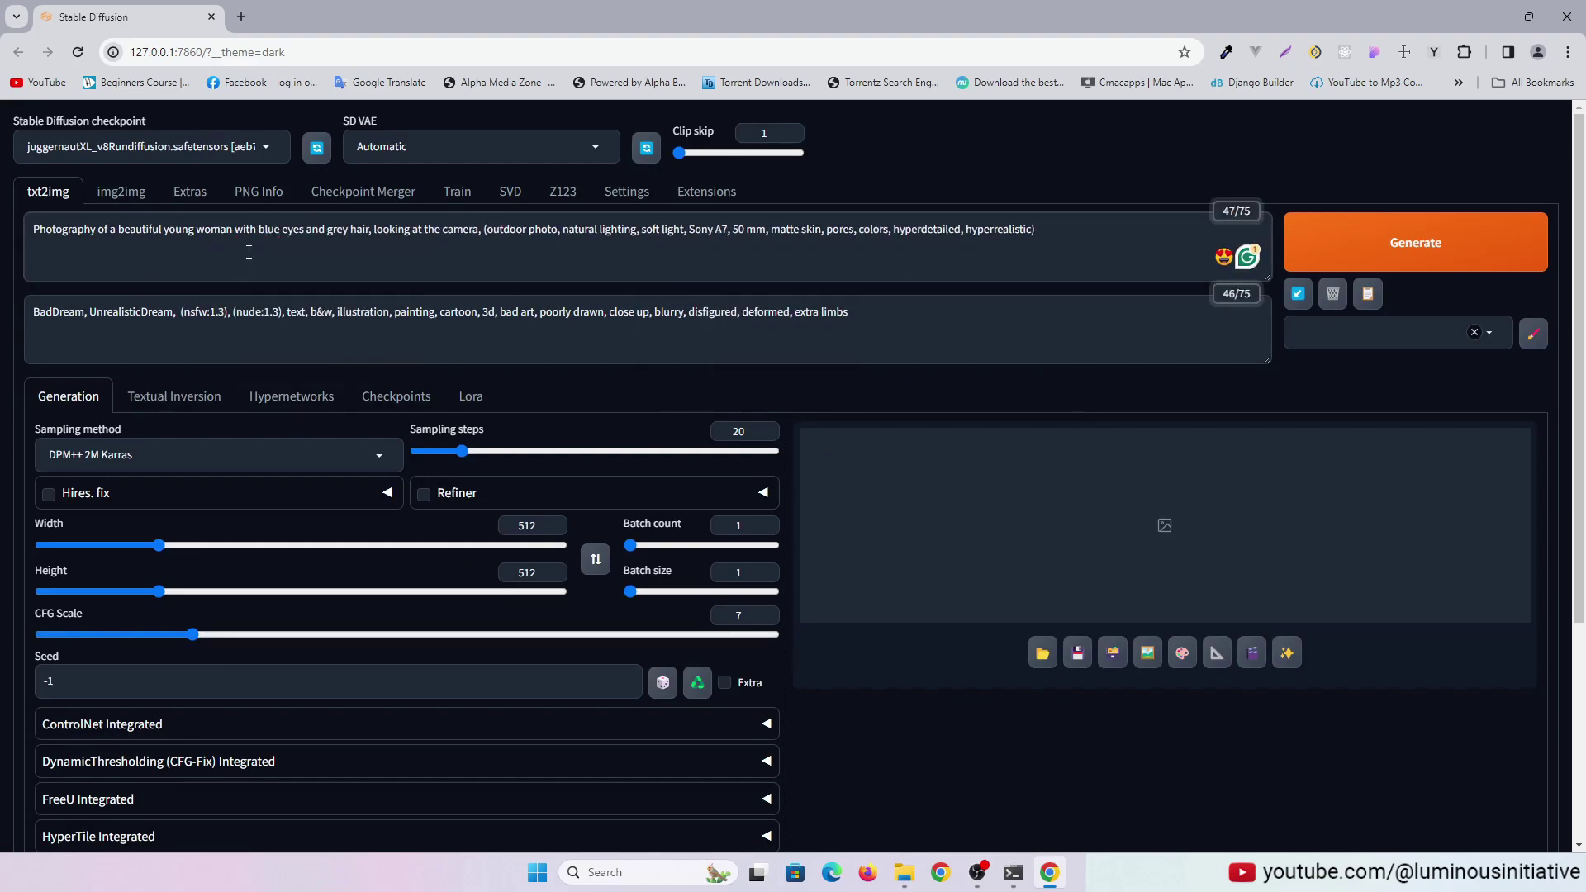
Step: Set the image width and height to 768
{"action": "left_click", "coordinate": [1122, 162]}
{"action": "double_click", "coordinate": [522, 525]}
{"action": "type", "text": "768"}
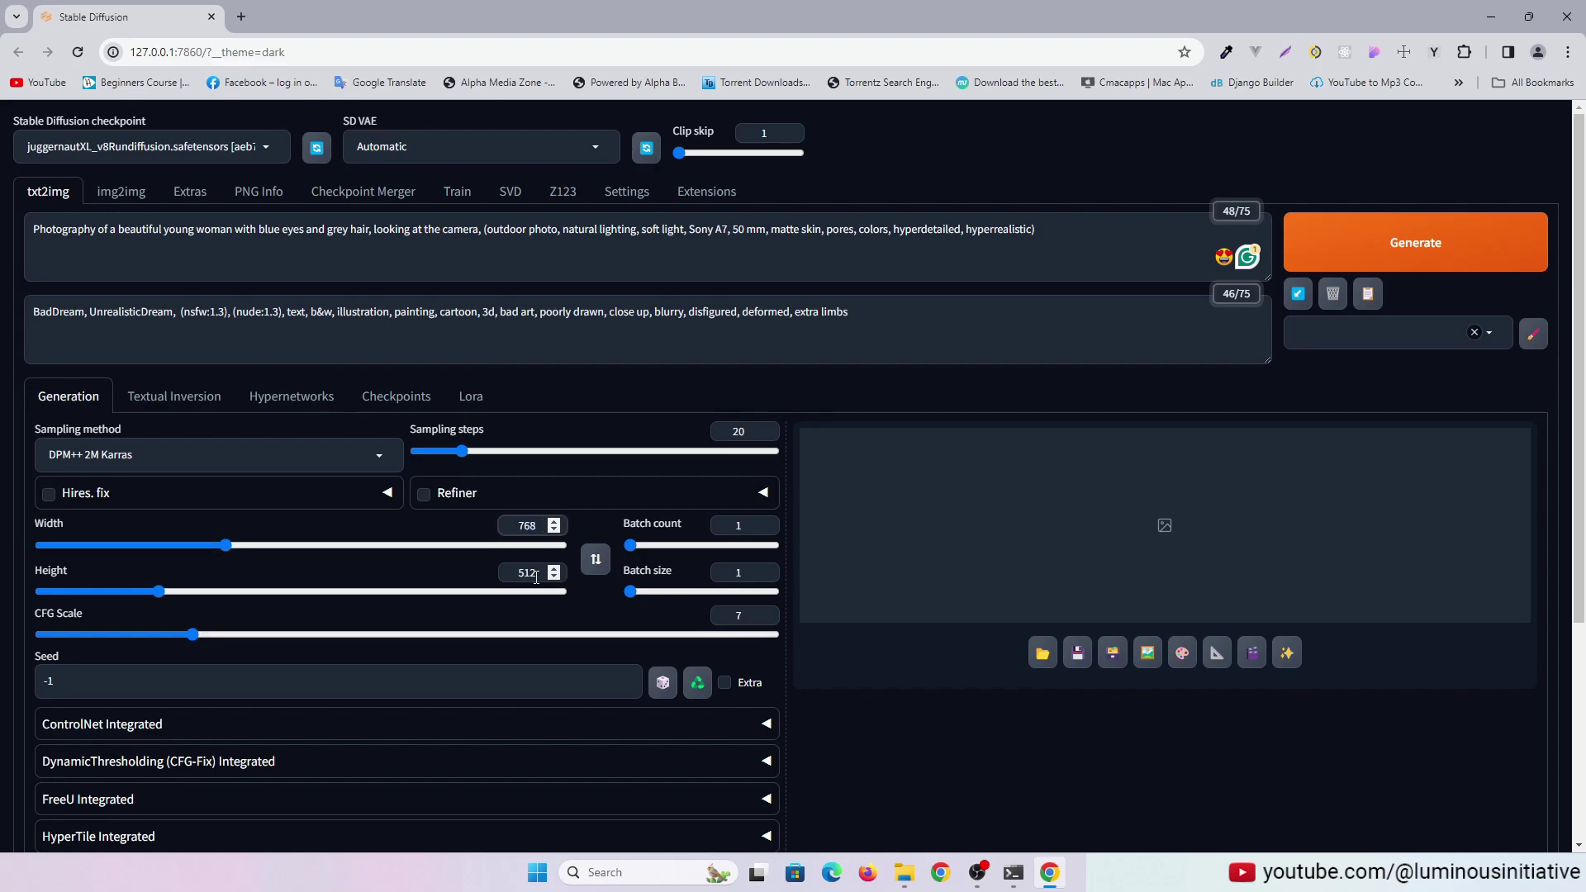
{"action": "key", "text": "Tab"}
{"action": "type", "text": "768"}
{"action": "left_click", "coordinate": [1006, 754]}
{"action": "scroll", "coordinate": [826, 487], "scroll_direction": "down", "scroll_amount": 3}
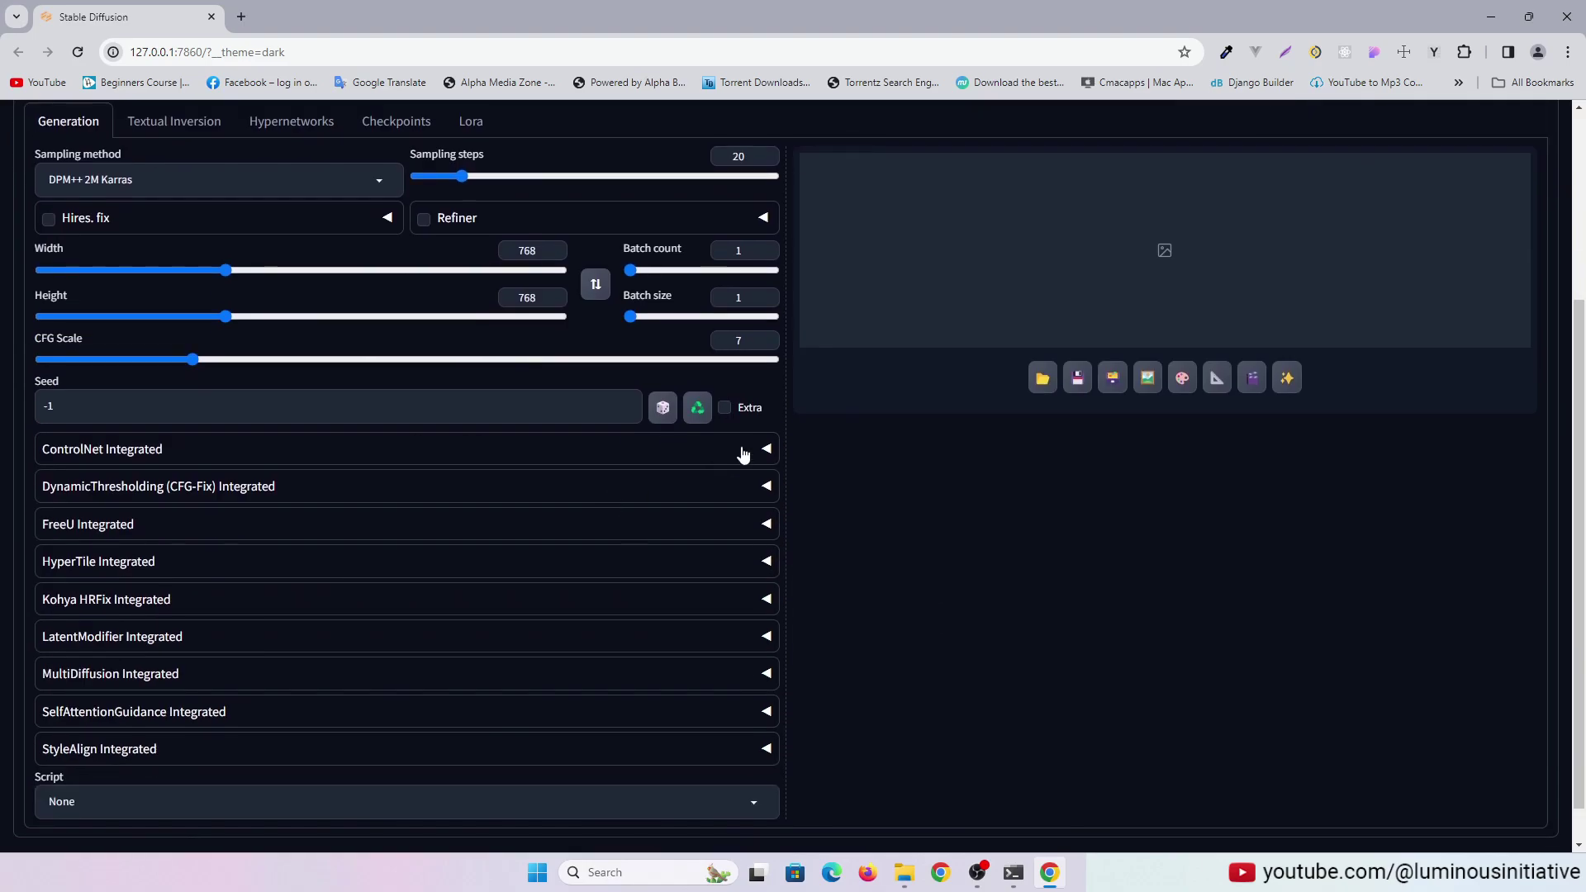
Step: Enable ControlNet Unit 0 as pixel-perfect IP-Adapter with ip-adapter-plus-face_sdxl_vit-h and the grey-haired face photo
{"action": "left_click", "coordinate": [763, 450]}
{"action": "scroll", "coordinate": [496, 512], "scroll_direction": "down", "scroll_amount": 3}
{"action": "left_click", "coordinate": [56, 587]}
{"action": "left_click", "coordinate": [236, 588]}
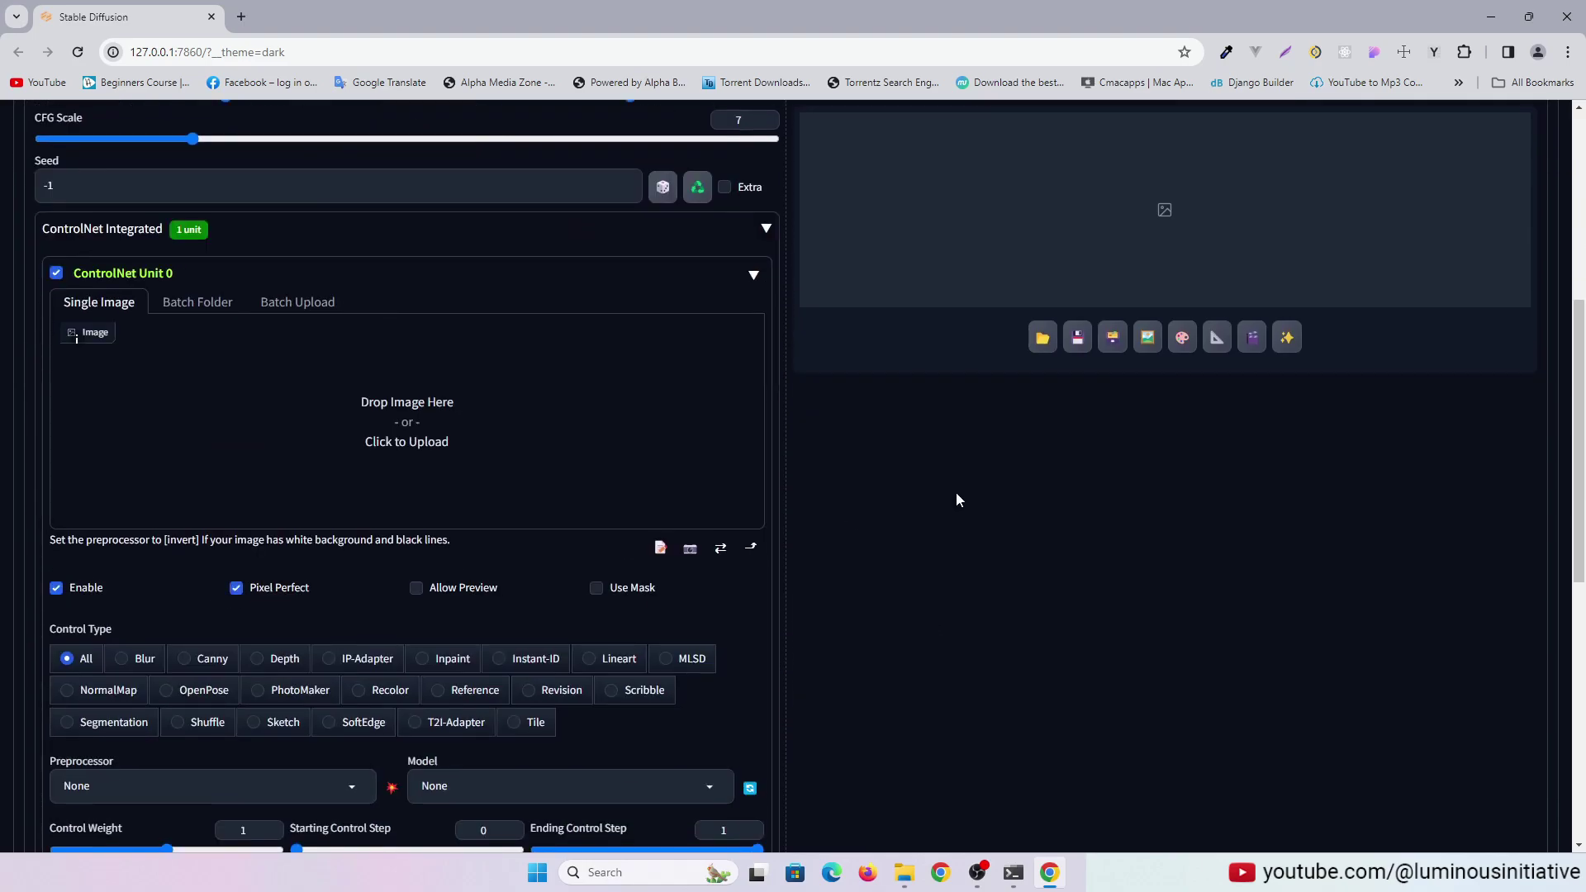
{"action": "scroll", "coordinate": [954, 492], "scroll_direction": "down", "scroll_amount": 1}
{"action": "left_click", "coordinate": [367, 549]}
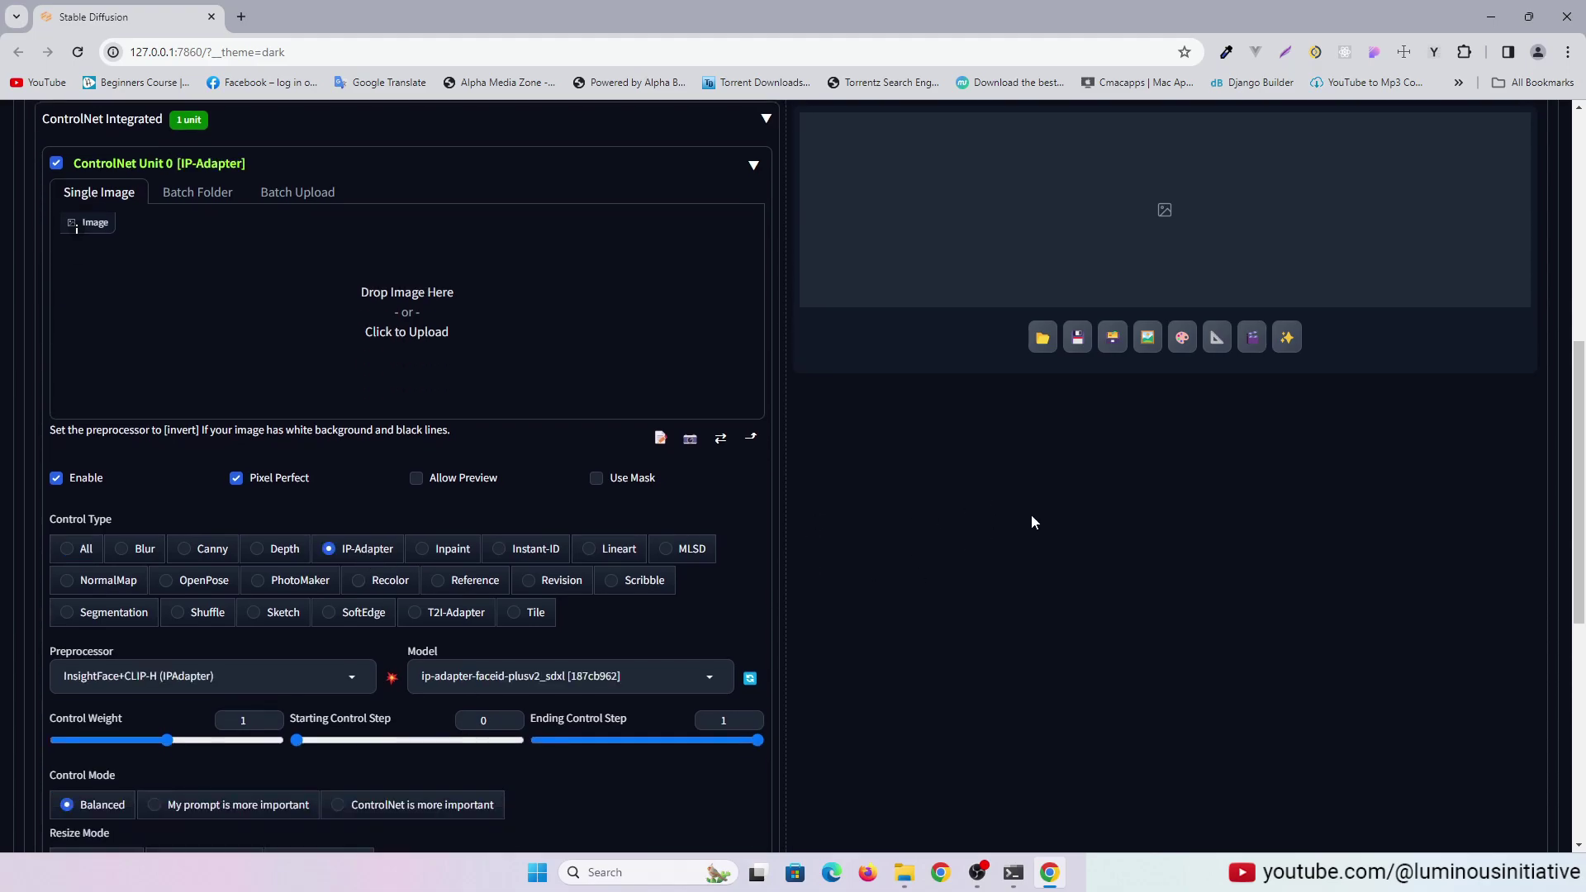
{"action": "left_click", "coordinate": [647, 674]}
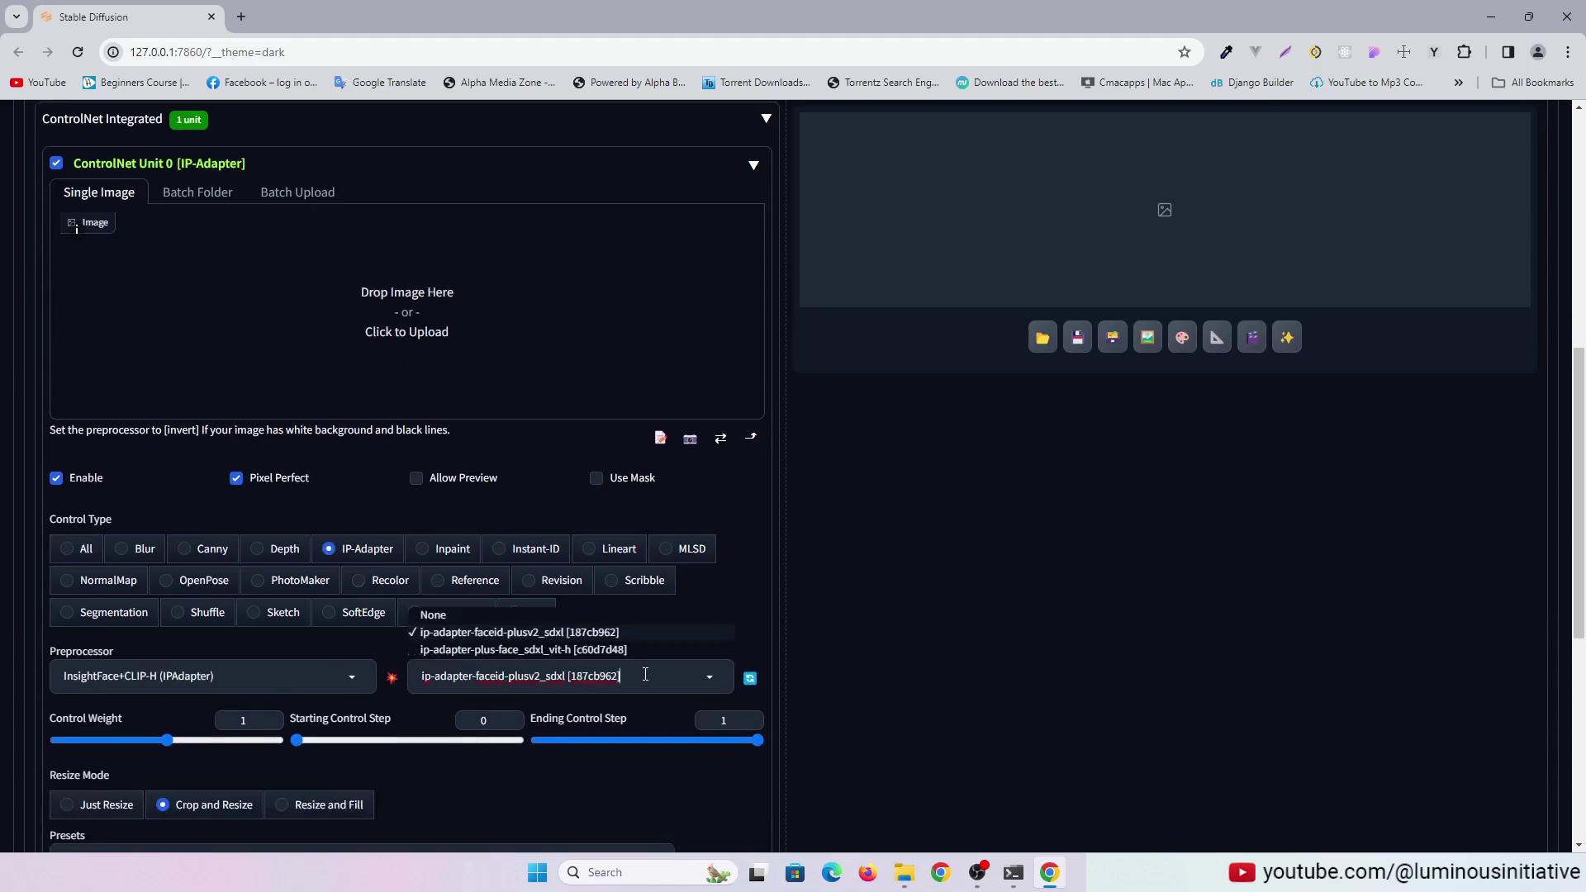
{"action": "left_click", "coordinate": [505, 651]}
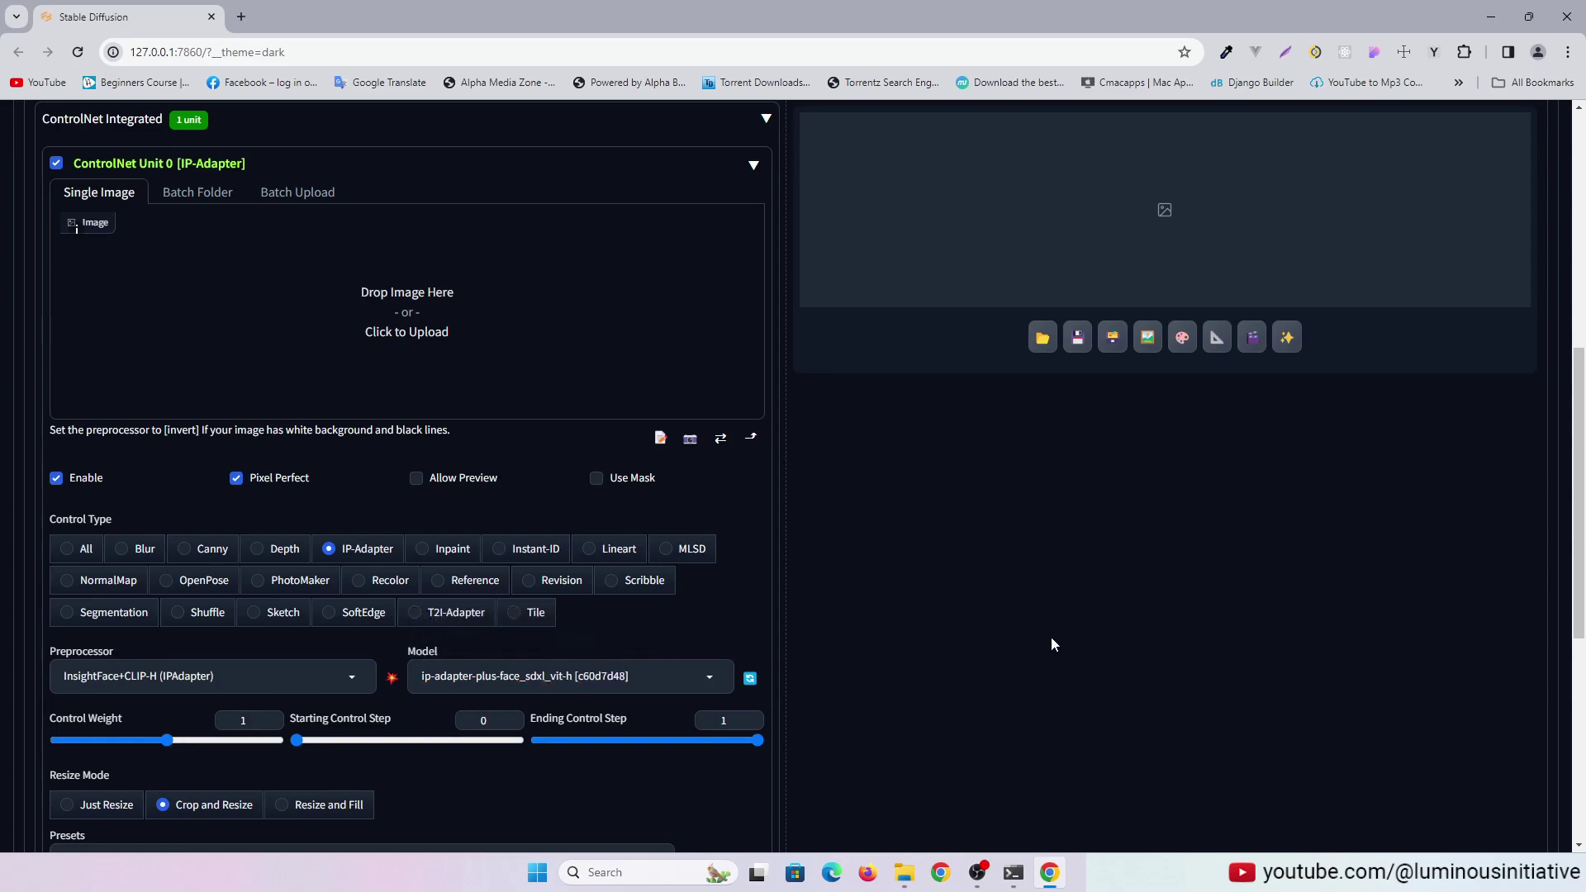
{"action": "left_click_drag", "start_coordinate": [1052, 645], "coordinate": [404, 311]}
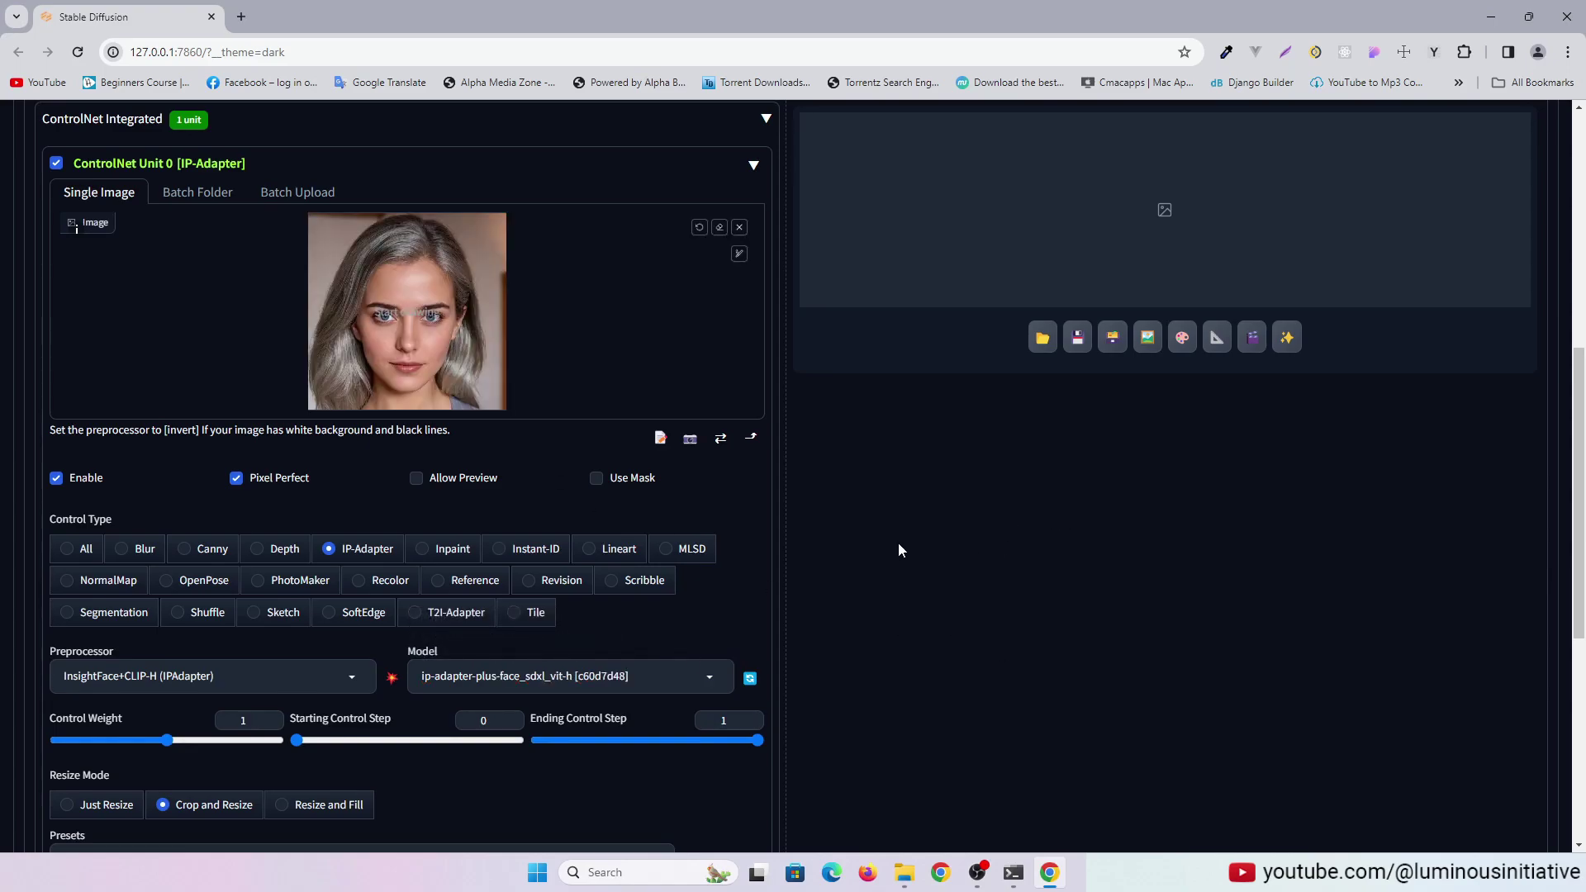
Step: Turn on Allow Preview in Unit 1 and drag in the full-size denim-jacket photo
{"action": "scroll", "coordinate": [910, 515], "scroll_direction": "down", "scroll_amount": 4}
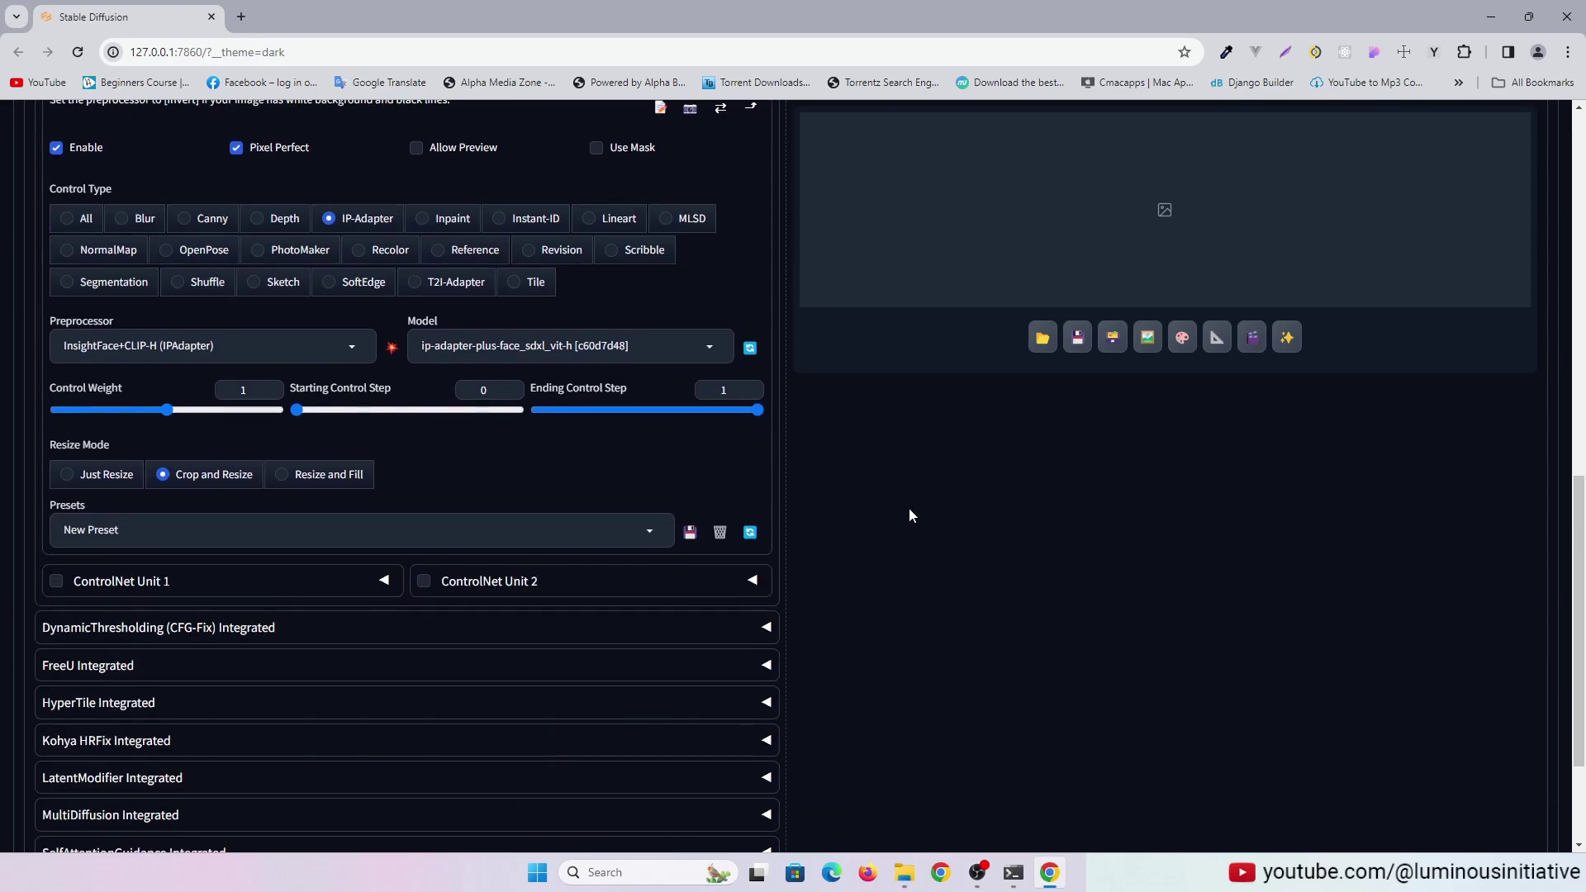
{"action": "left_click", "coordinate": [294, 582]}
{"action": "scroll", "coordinate": [345, 628], "scroll_direction": "down", "scroll_amount": 3}
{"action": "left_click", "coordinate": [416, 621]}
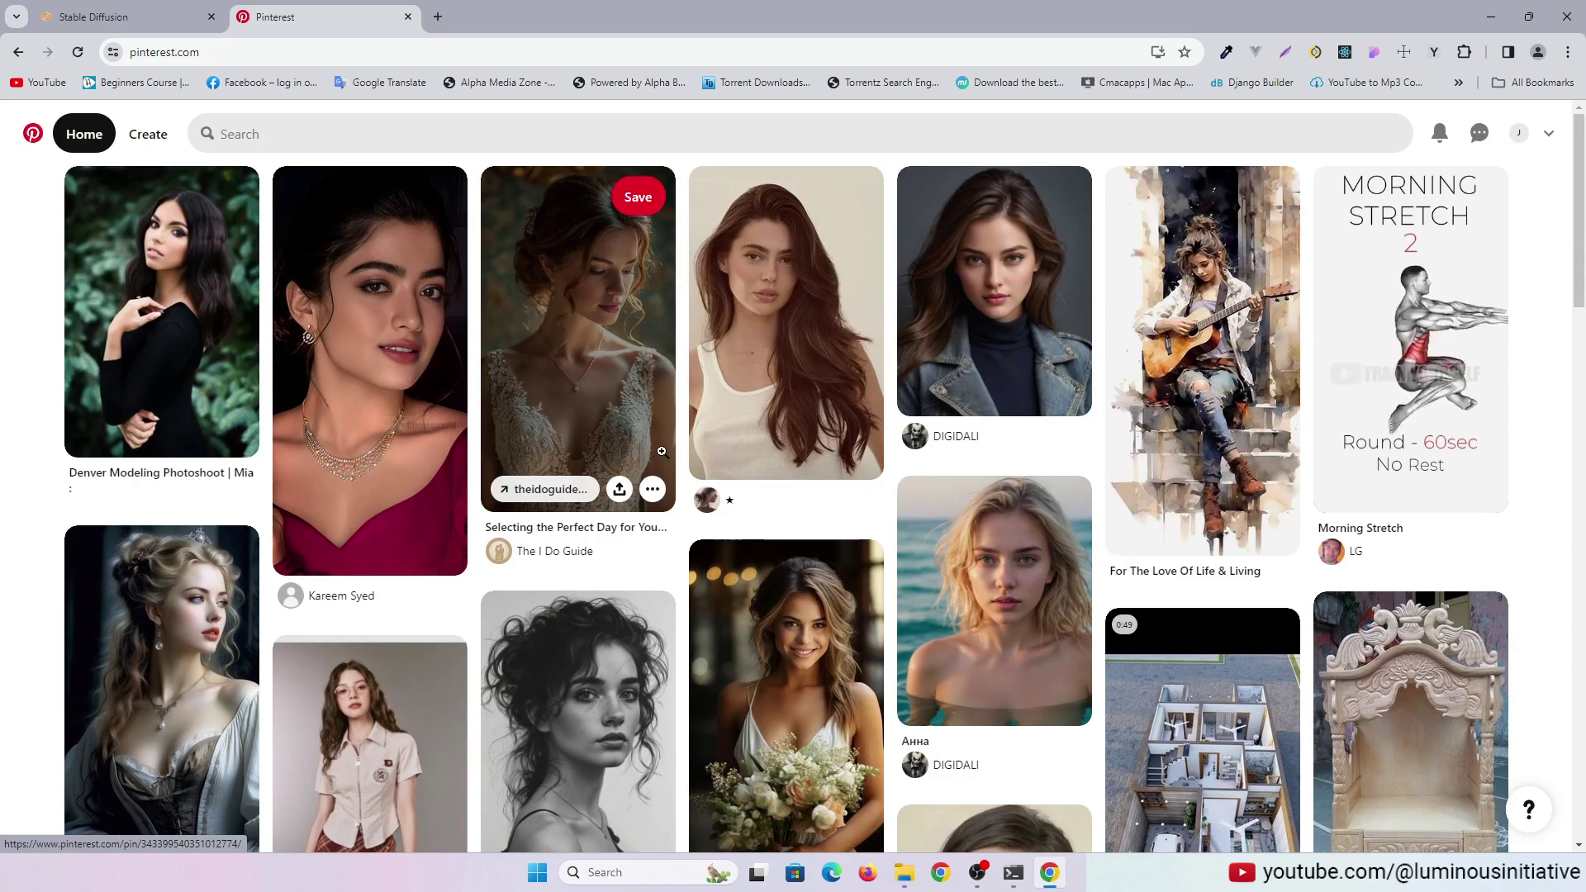
{"action": "left_click", "coordinate": [1001, 322]}
{"action": "middle_click", "coordinate": [645, 464]}
{"action": "left_click", "coordinate": [520, 16]}
{"action": "left_click_drag", "start_coordinate": [743, 462], "coordinate": [233, 454]}
Step: Set Unit 1 to OpenPose with the dw_openpose_full preprocessor and 'ControlNet is more important' mode
{"action": "scroll", "coordinate": [955, 503], "scroll_direction": "down", "scroll_amount": 1}
{"action": "scroll", "coordinate": [955, 497], "scroll_direction": "down", "scroll_amount": 1}
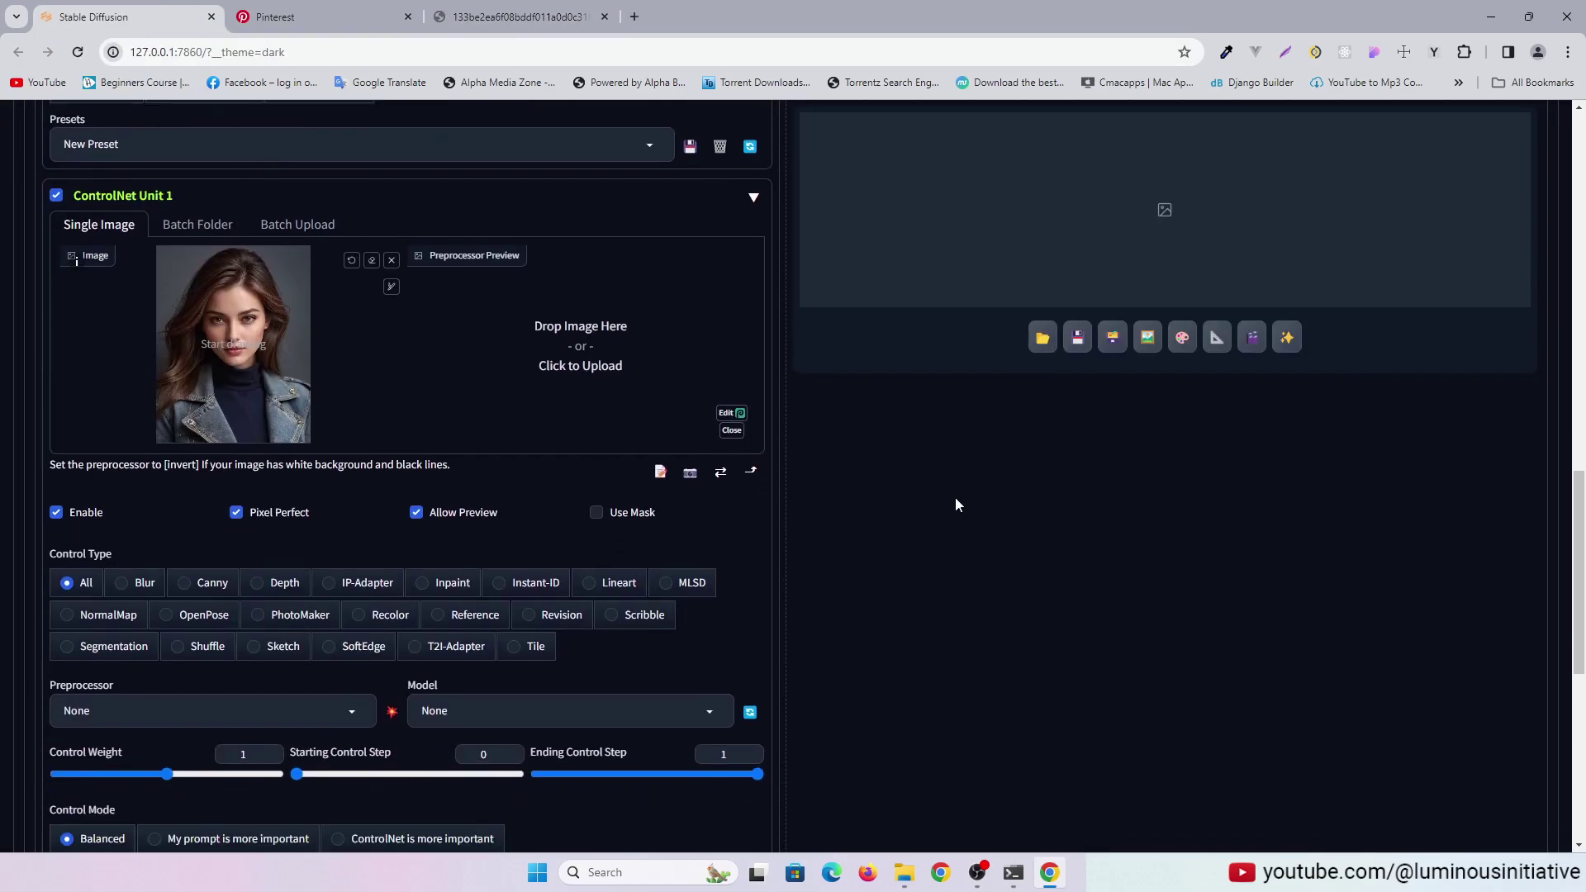
{"action": "left_click", "coordinate": [191, 618]}
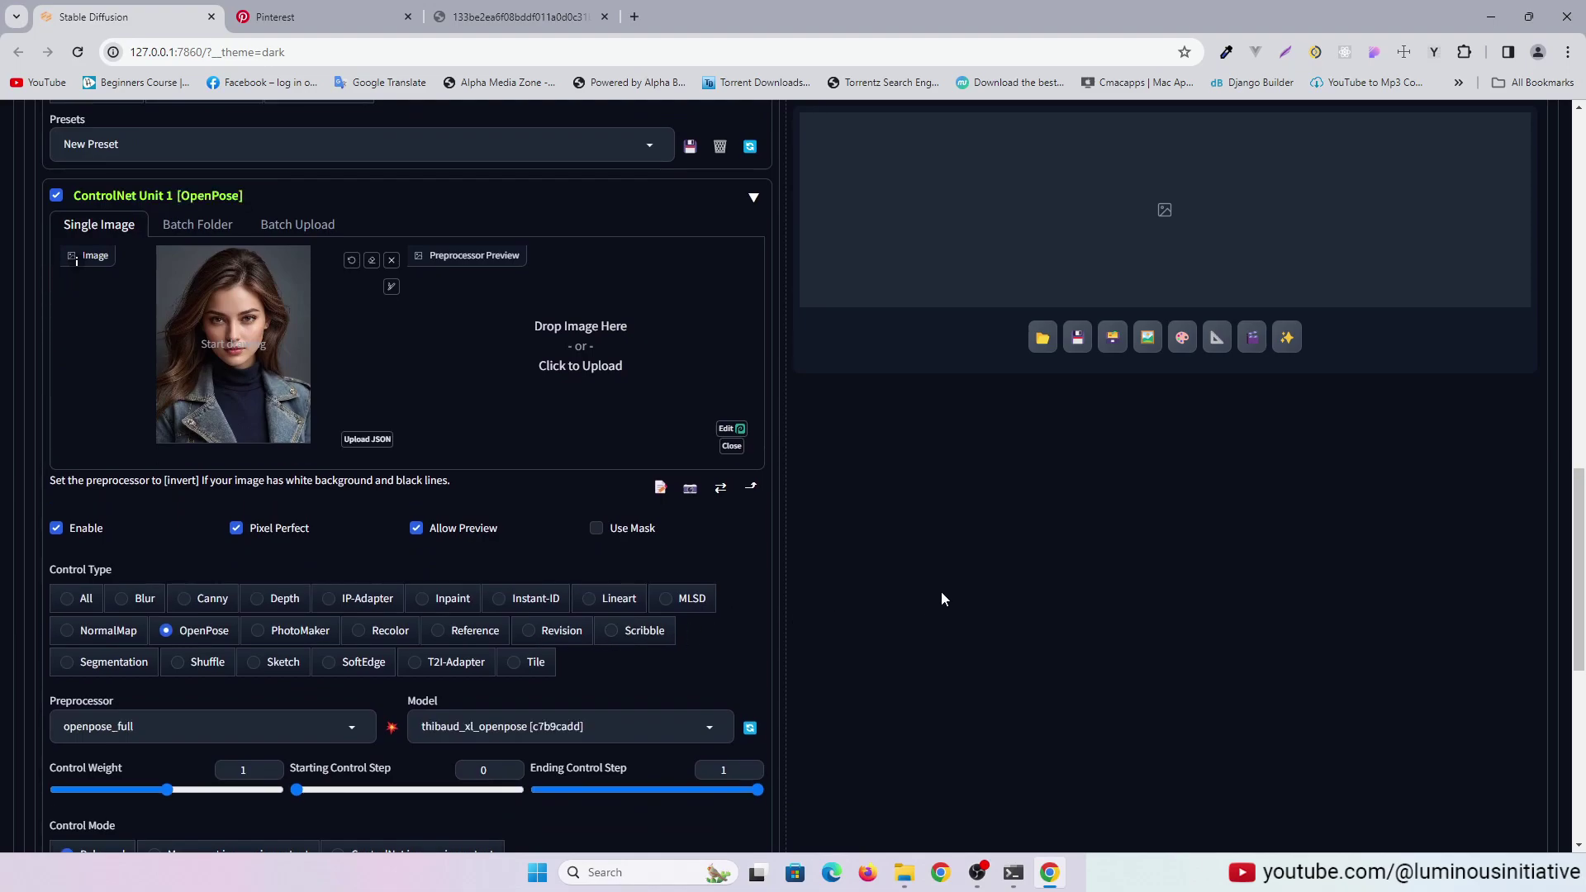
{"action": "scroll", "coordinate": [944, 598], "scroll_direction": "down", "scroll_amount": 1}
{"action": "scroll", "coordinate": [944, 598], "scroll_direction": "down", "scroll_amount": 1}
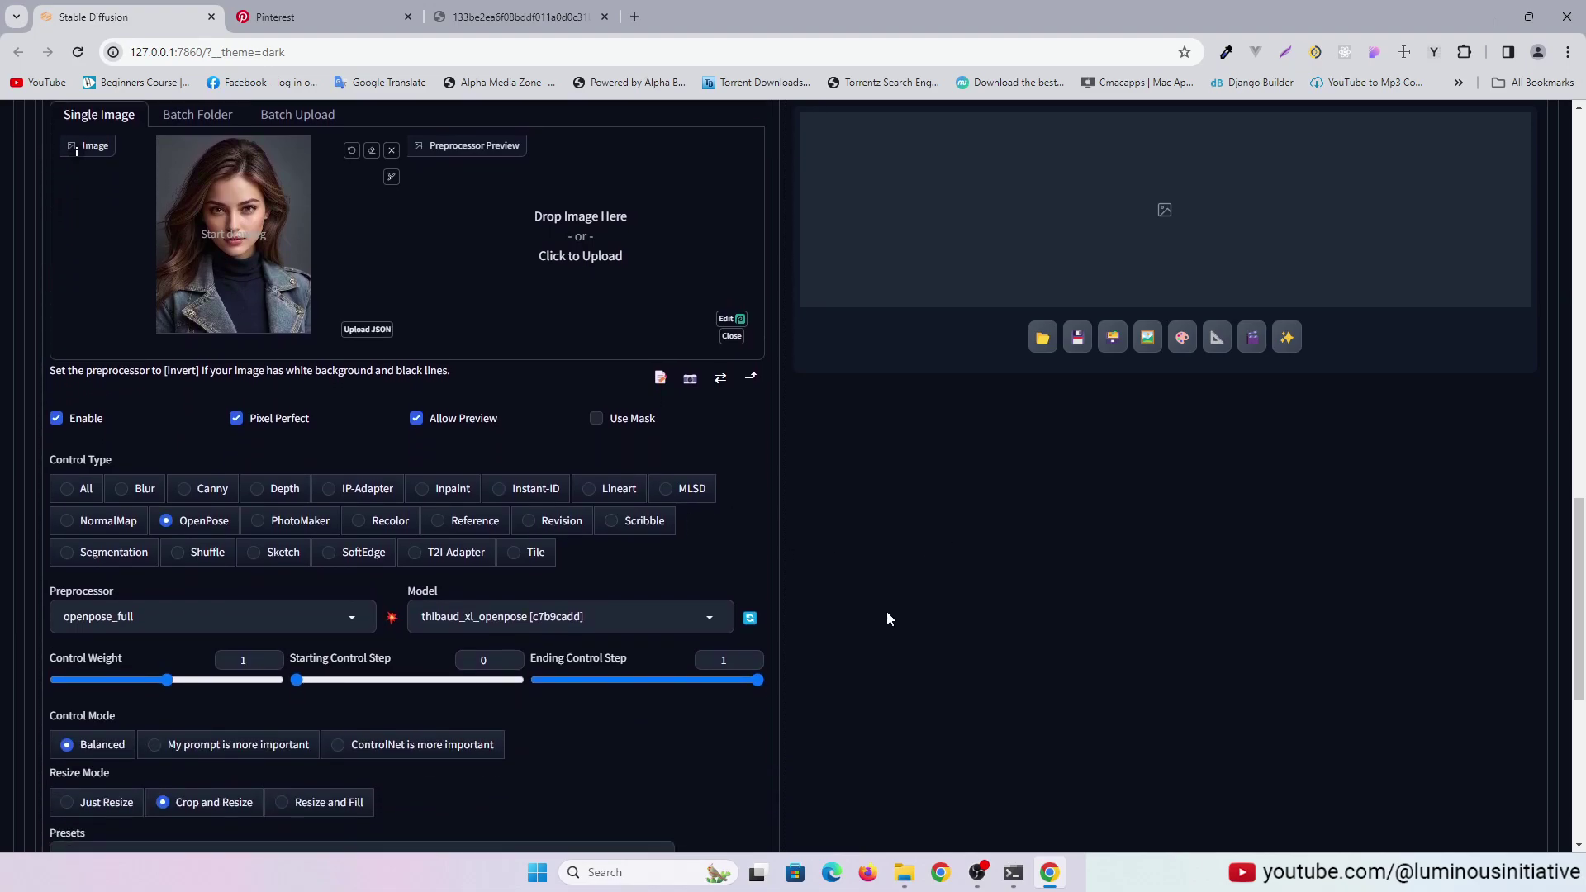
{"action": "left_click", "coordinate": [300, 626]}
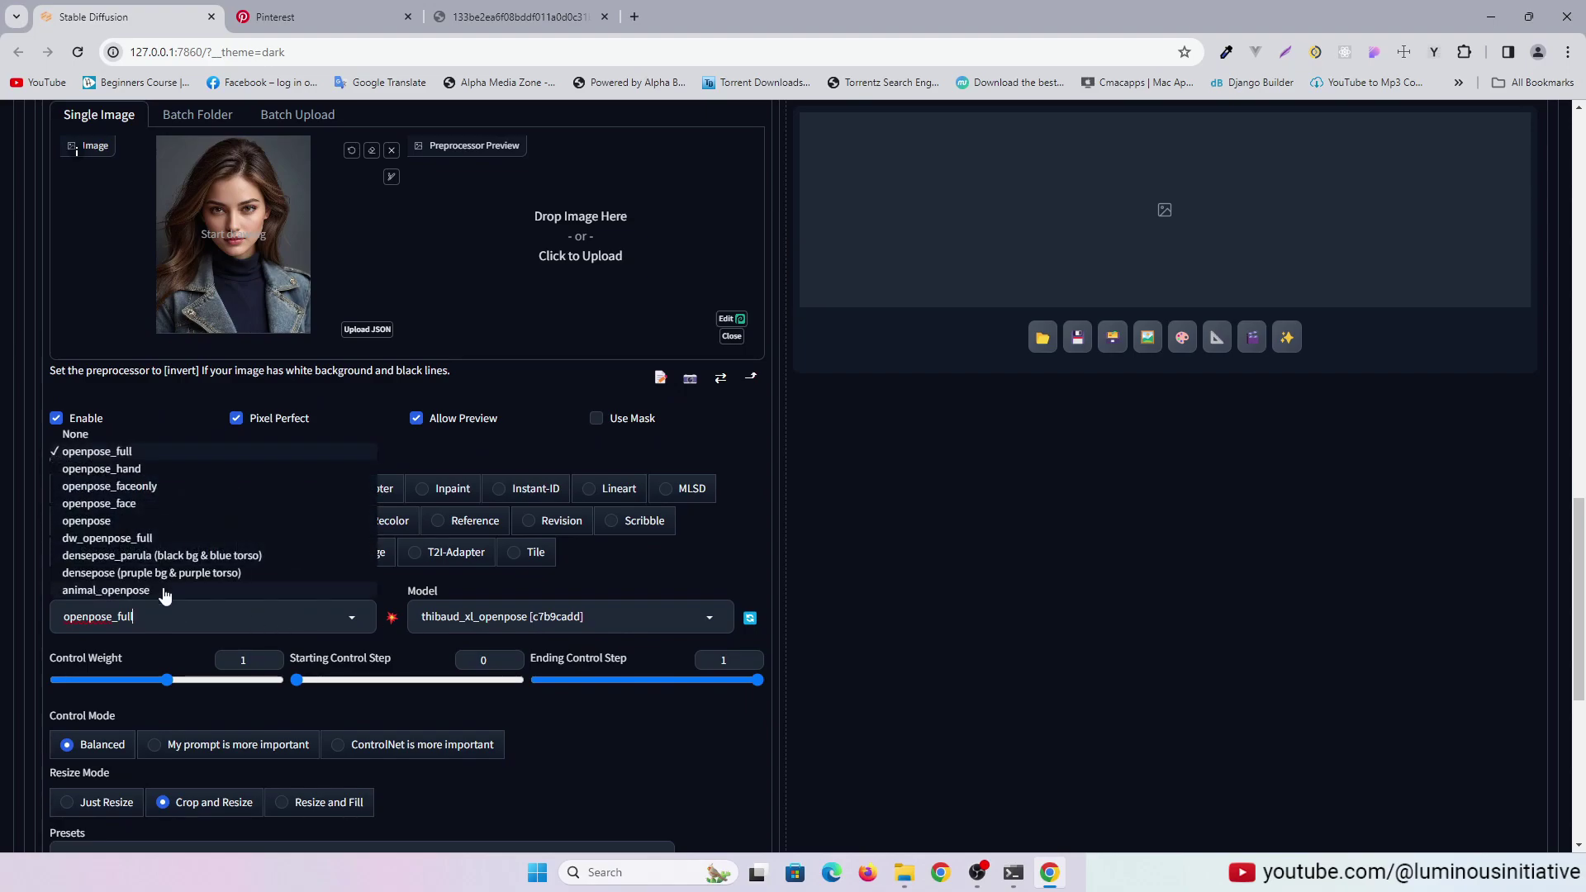
{"action": "left_click", "coordinate": [116, 542]}
{"action": "left_click", "coordinate": [411, 746]}
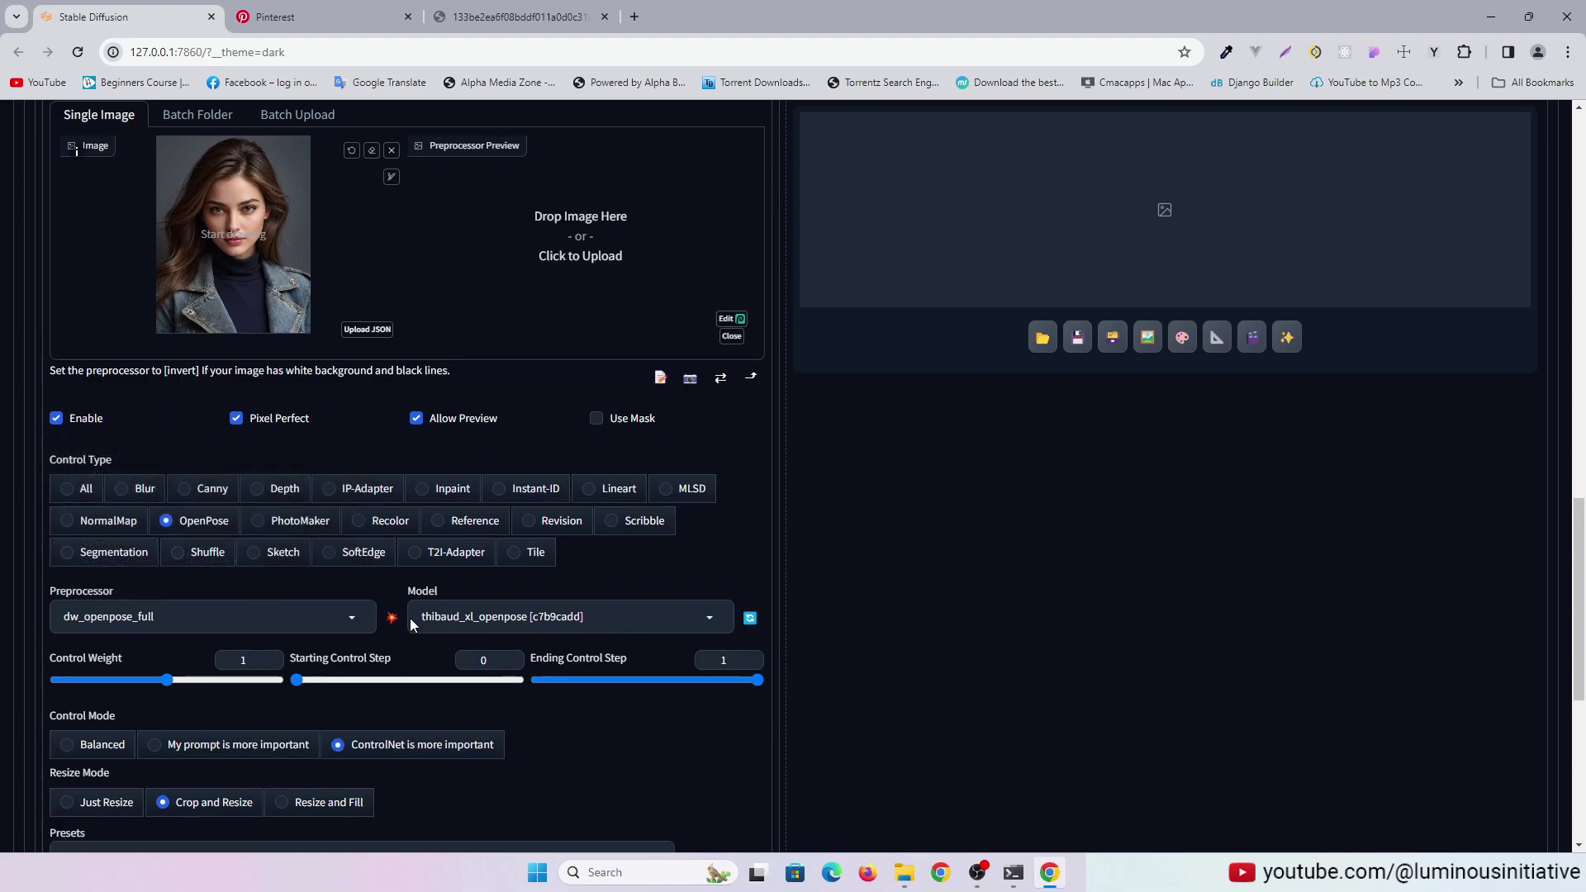
{"action": "scroll", "coordinate": [1082, 591], "scroll_direction": "down", "scroll_amount": 1}
{"action": "scroll", "coordinate": [1080, 595], "scroll_direction": "up", "scroll_amount": 1}
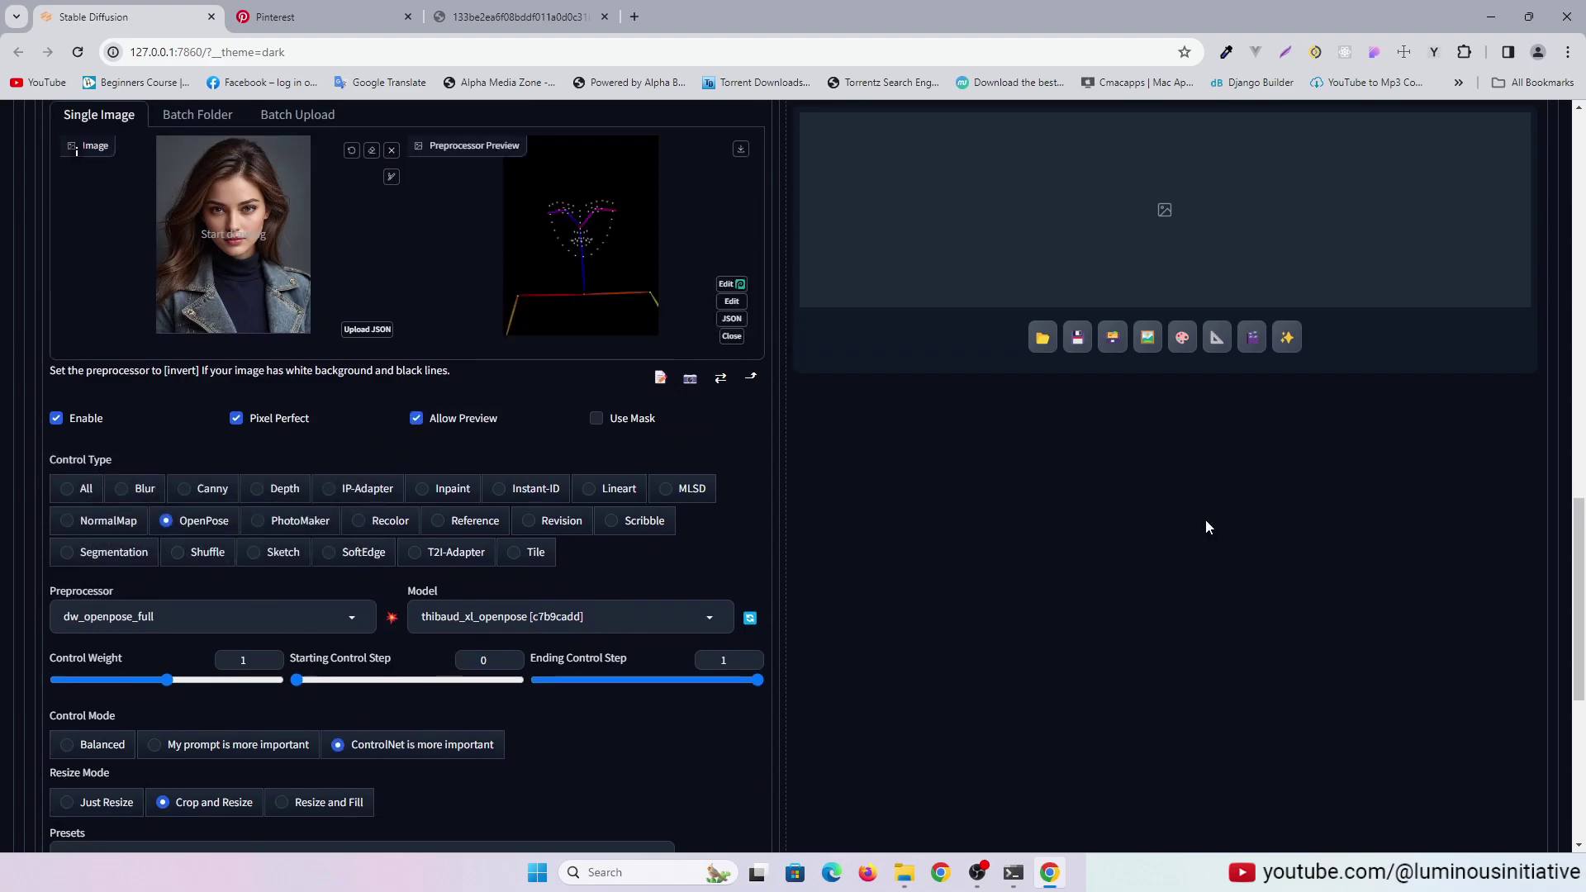
{"action": "scroll", "coordinate": [1221, 651], "scroll_direction": "up", "scroll_amount": 15}
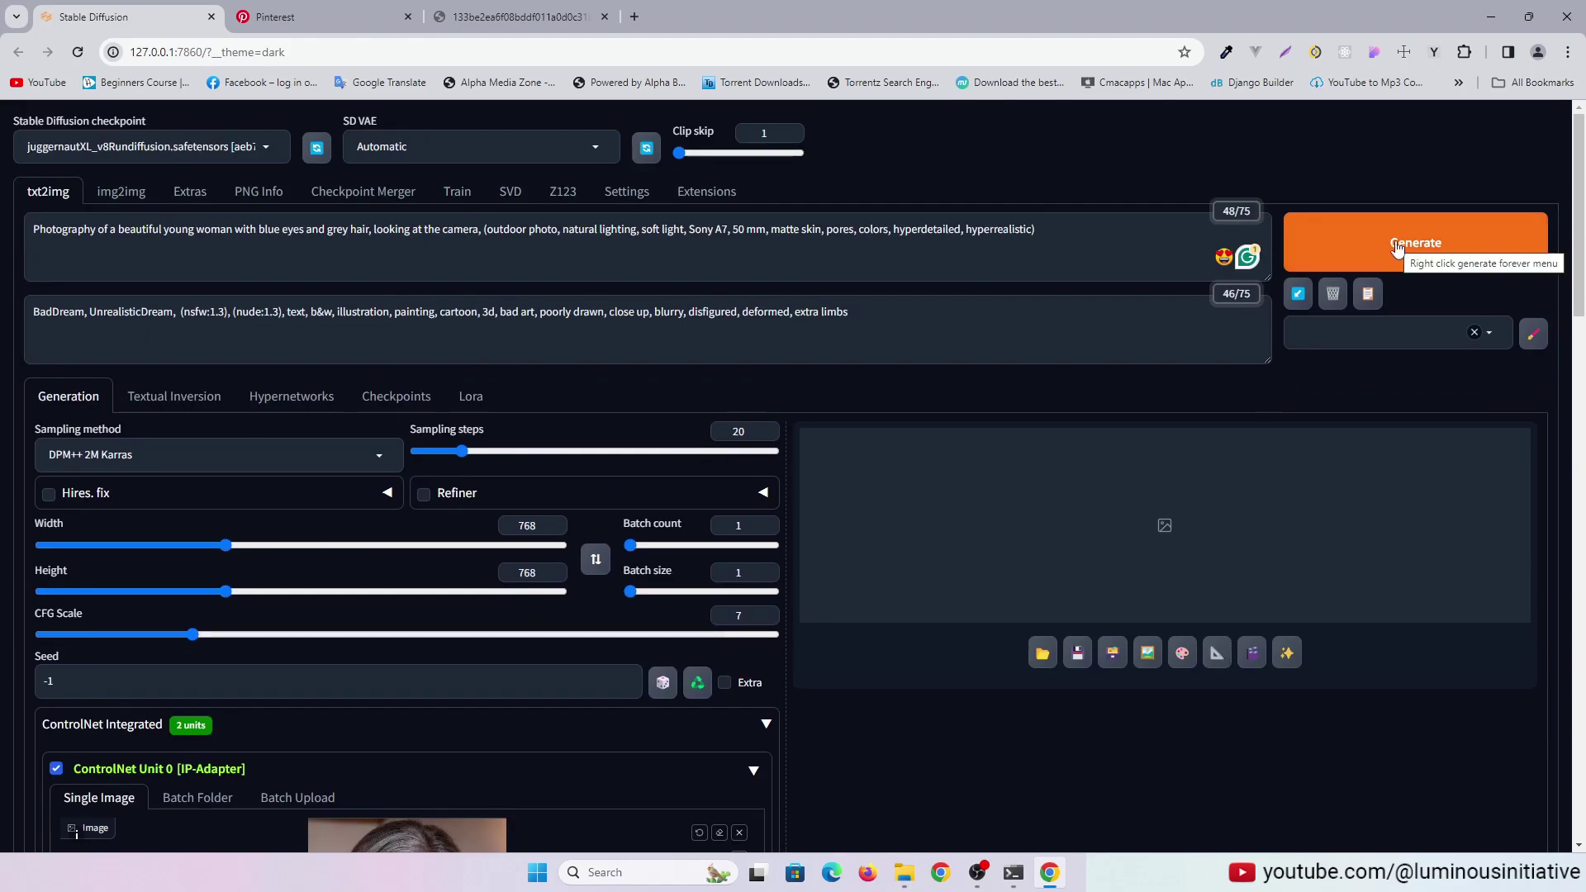
Step: Generate the portrait and view the result full-screen
{"action": "left_click", "coordinate": [1396, 248]}
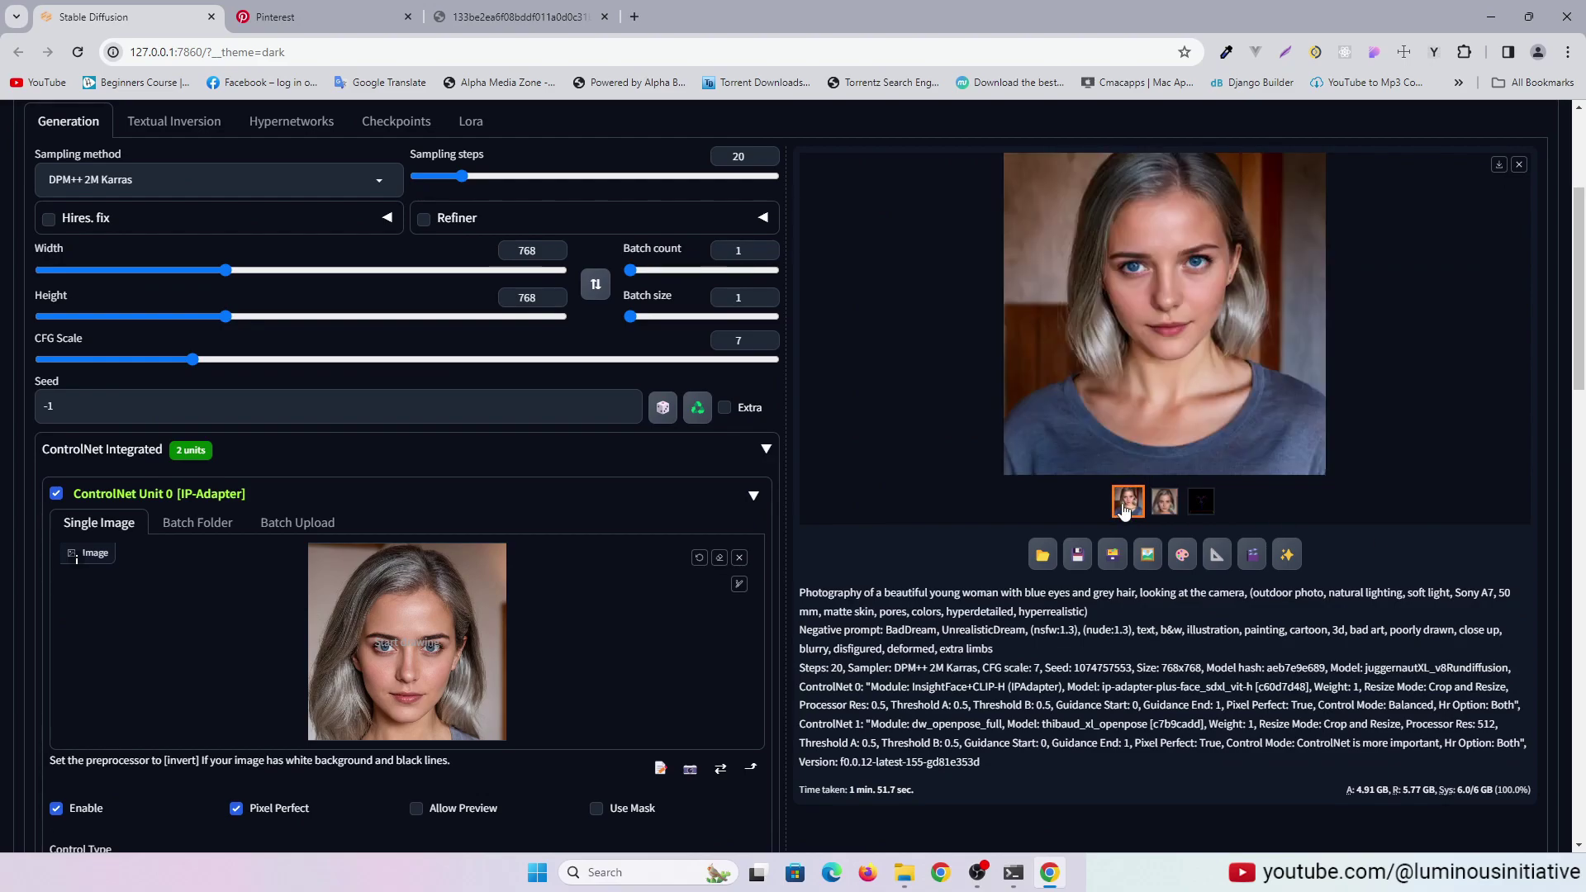
{"action": "left_click", "coordinate": [1192, 325]}
{"action": "left_click", "coordinate": [1192, 324]}
{"action": "left_click", "coordinate": [1192, 324]}
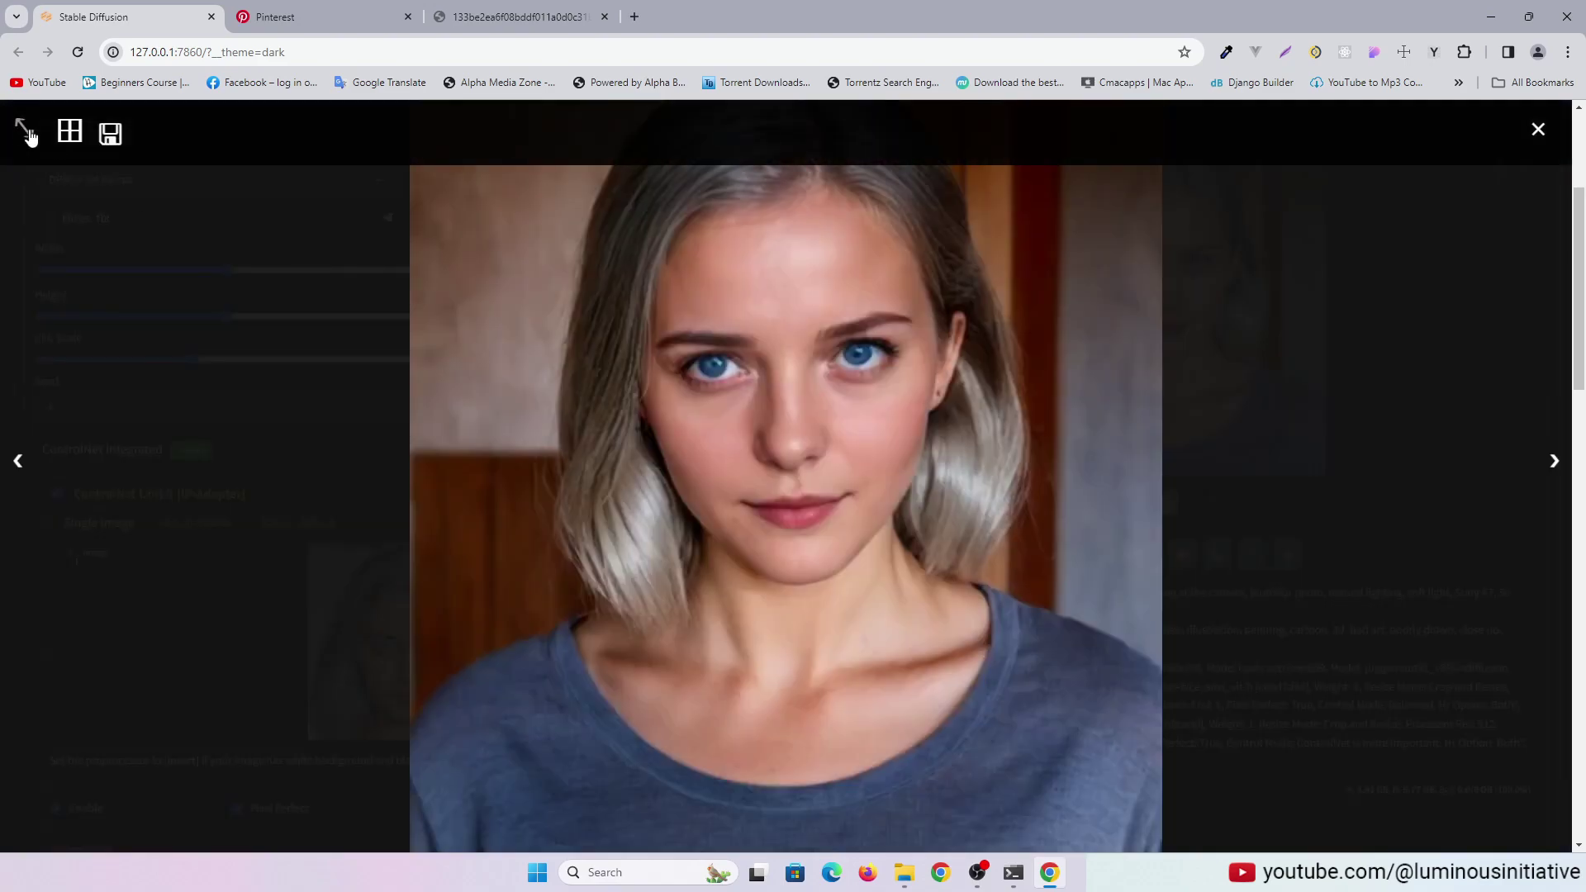
{"action": "left_click", "coordinate": [1538, 129]}
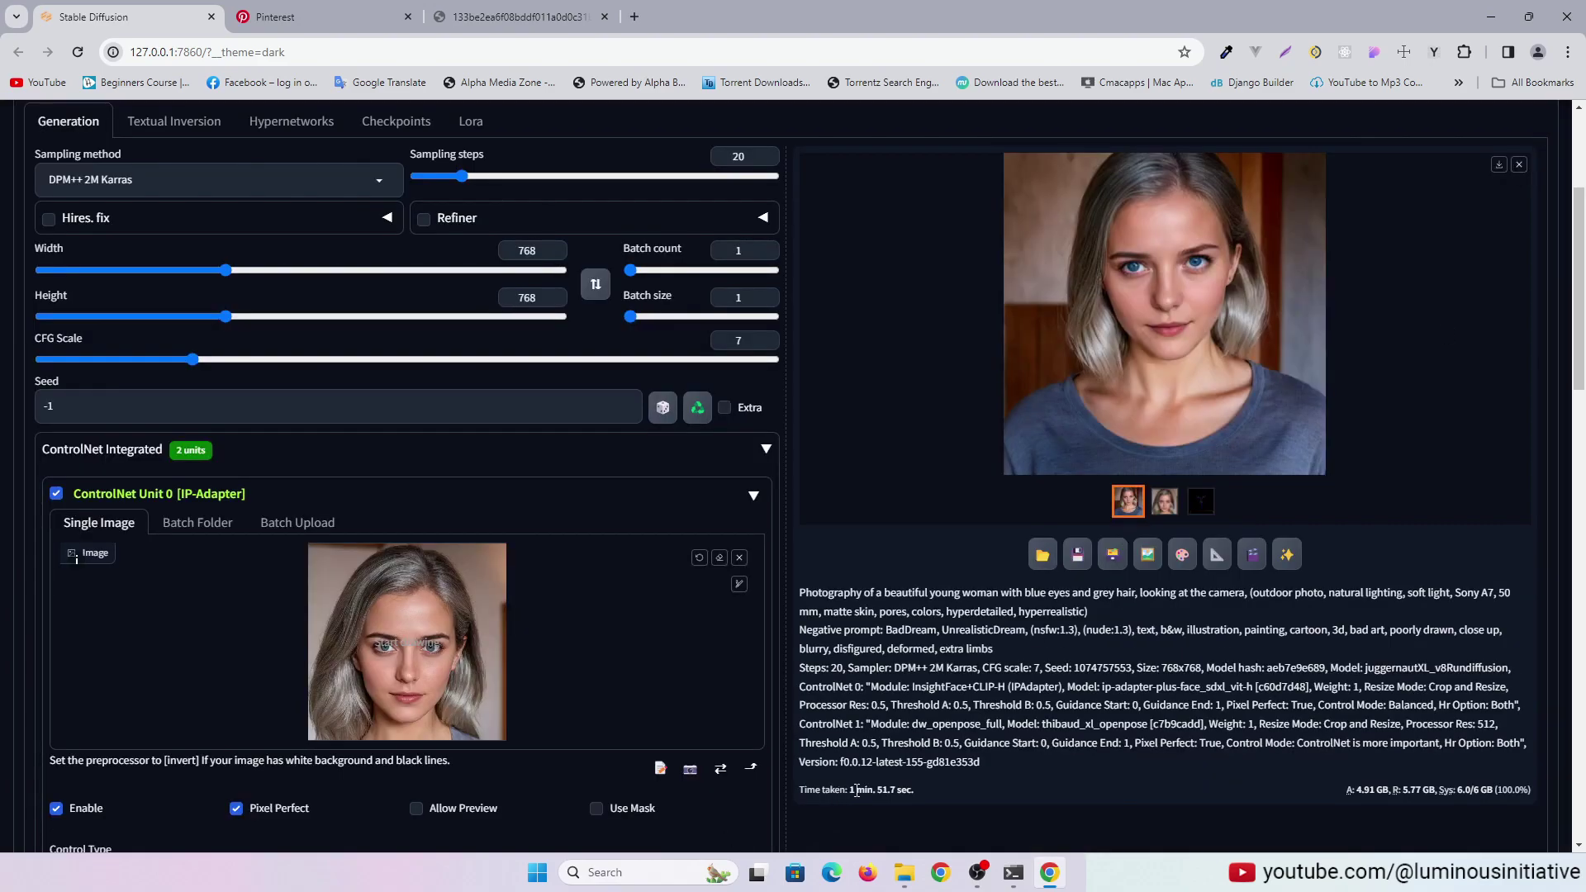
Step: Check the 1 min 51.7 sec generation time and the 6.0/6 GB memory readout
{"action": "left_click_drag", "start_coordinate": [851, 790], "coordinate": [910, 790]}
{"action": "left_click", "coordinate": [1040, 781]}
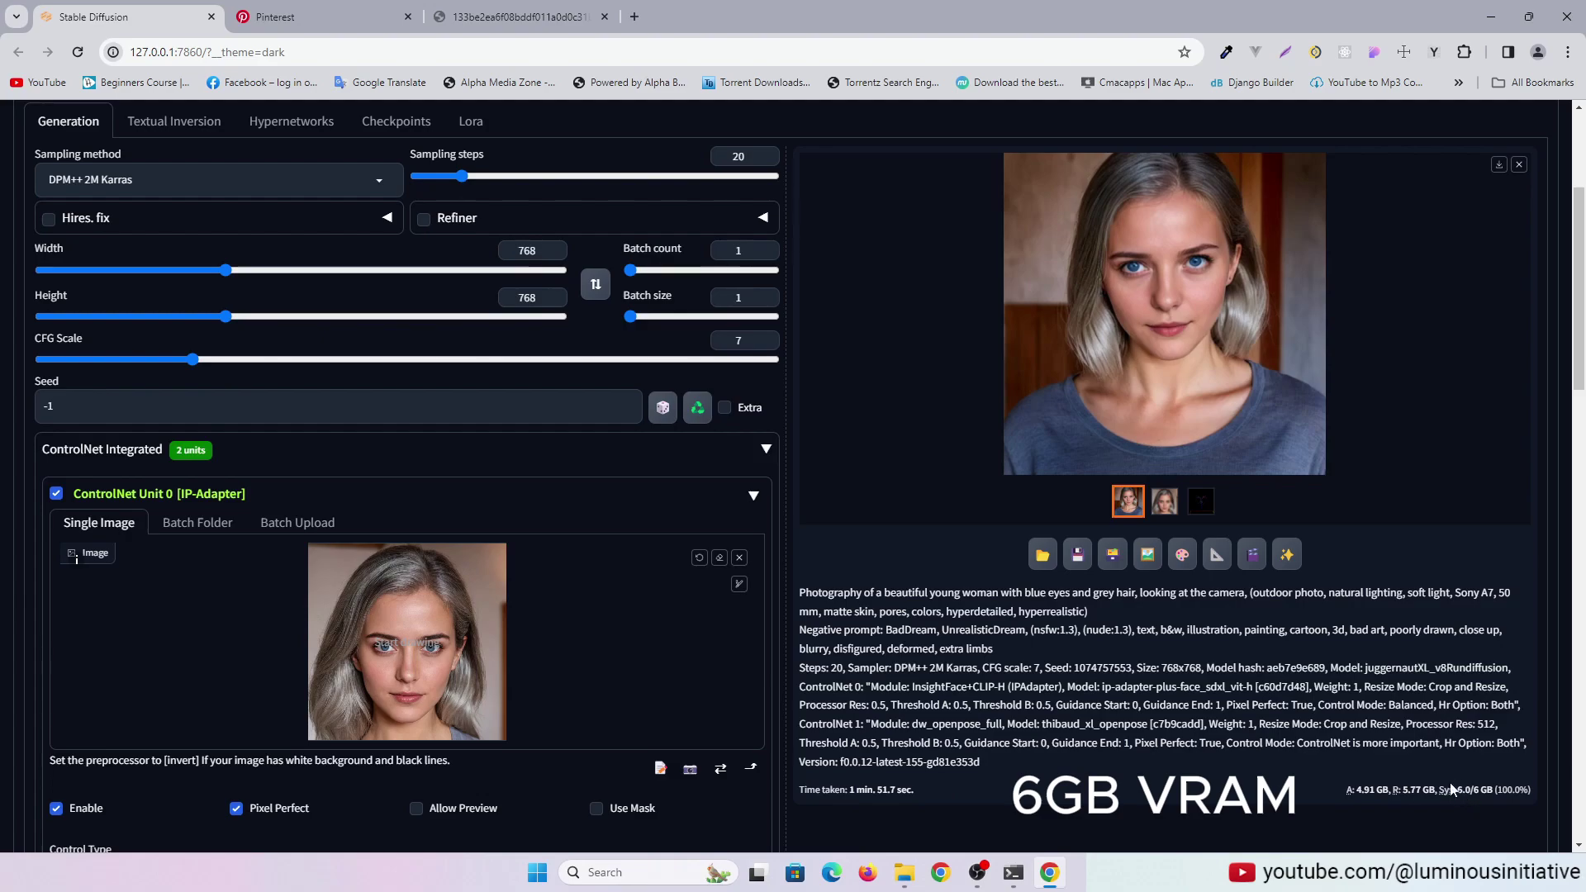
{"action": "left_click_drag", "start_coordinate": [1459, 790], "coordinate": [1495, 791]}
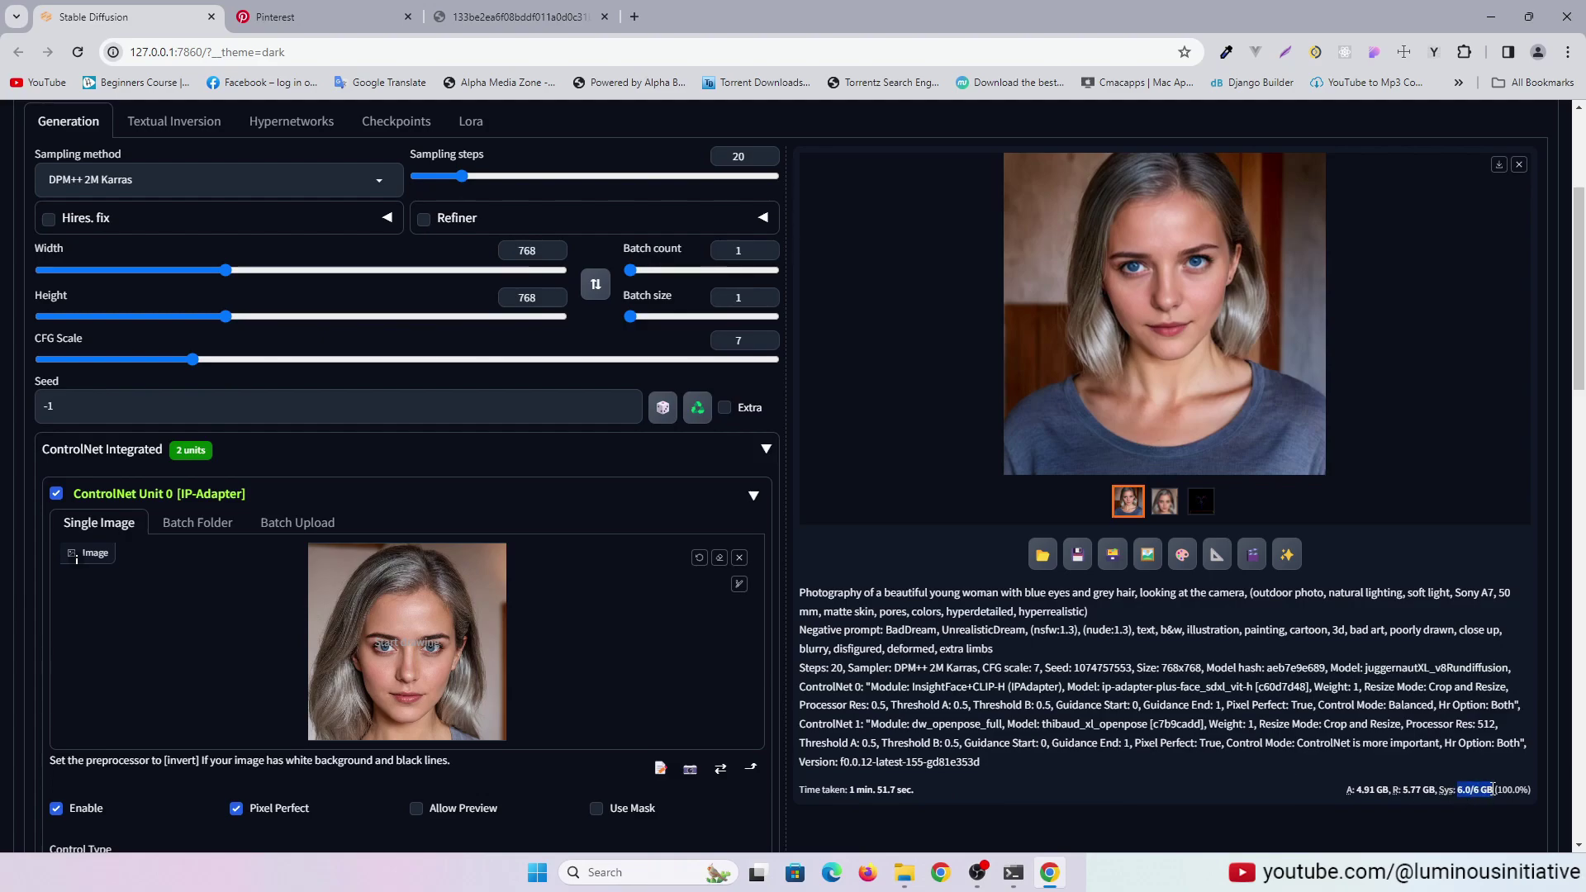
{"action": "left_click", "coordinate": [1289, 810]}
{"action": "scroll", "coordinate": [1188, 721], "scroll_direction": "down", "scroll_amount": 10}
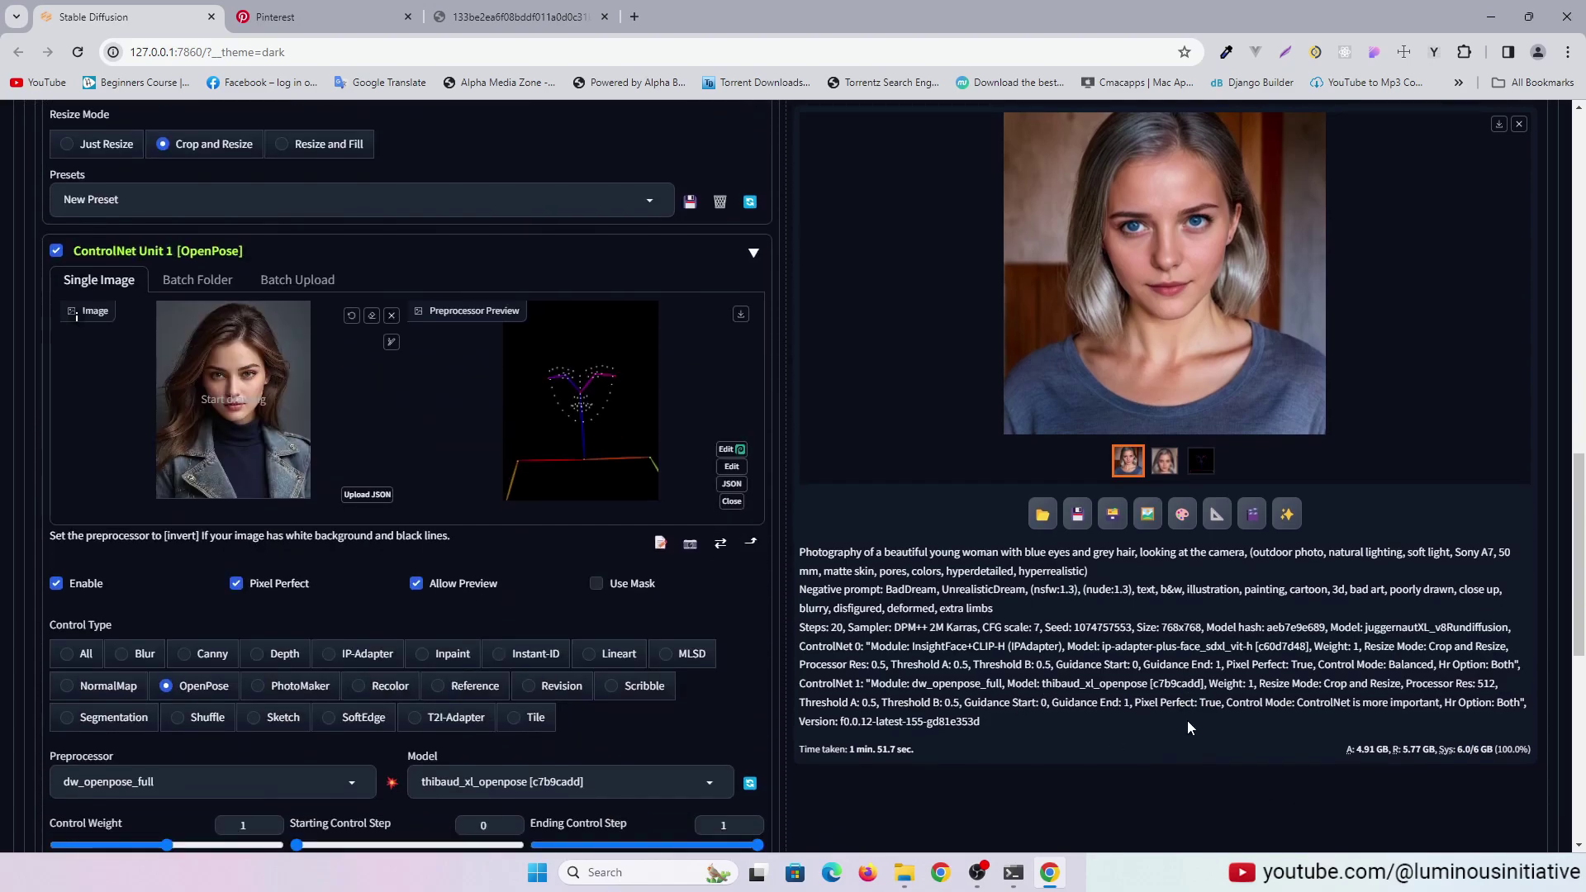
{"action": "scroll", "coordinate": [1186, 722], "scroll_direction": "up", "scroll_amount": 10}
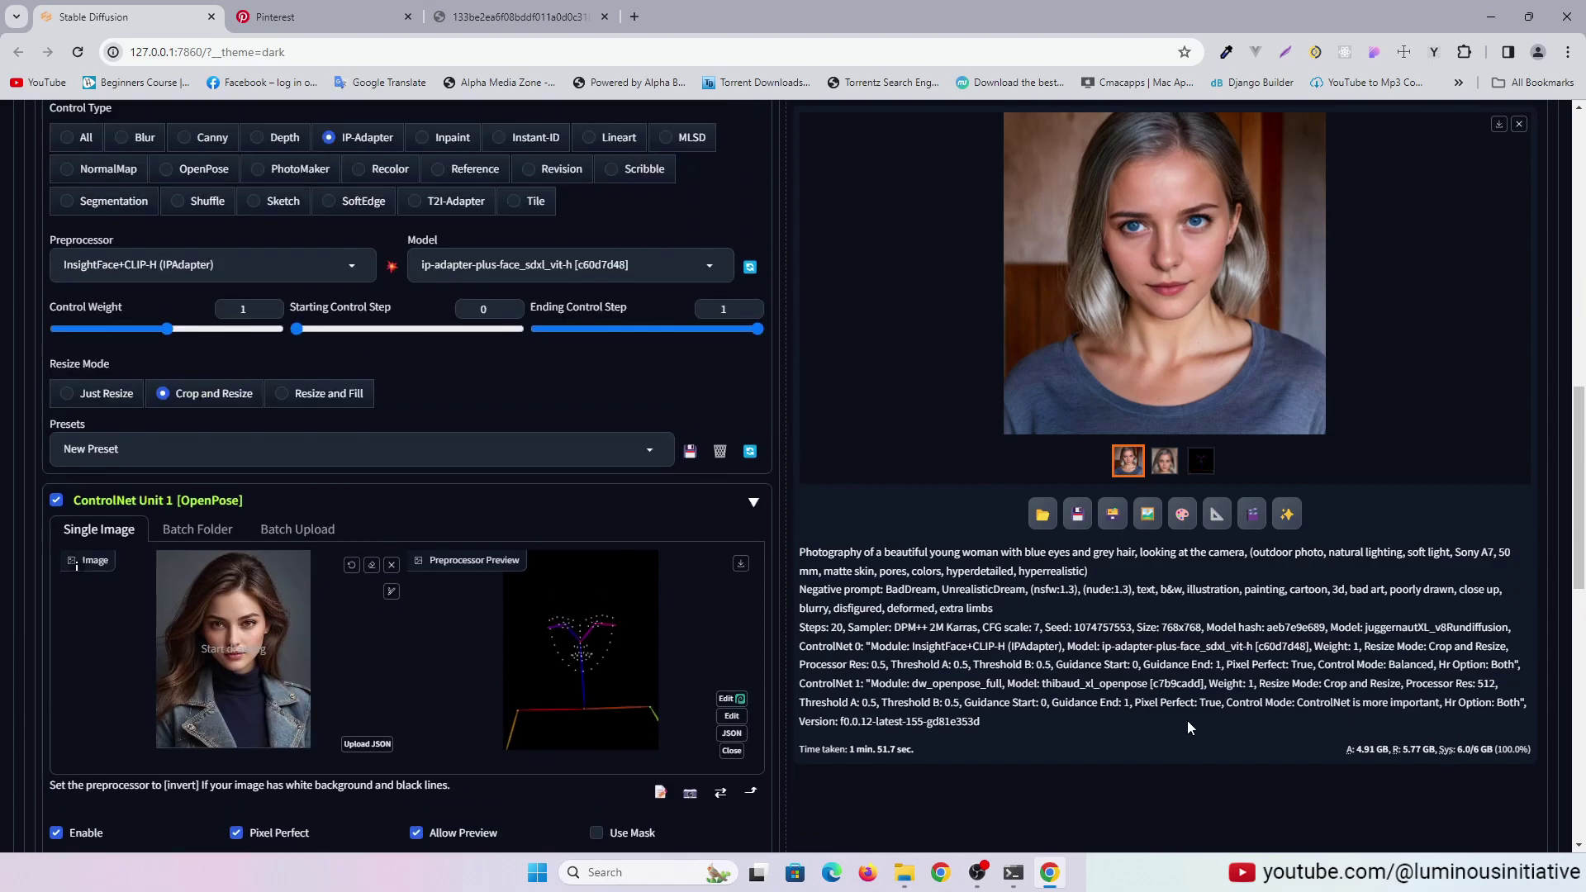
{"action": "scroll", "coordinate": [1251, 717], "scroll_direction": "up", "scroll_amount": 3}
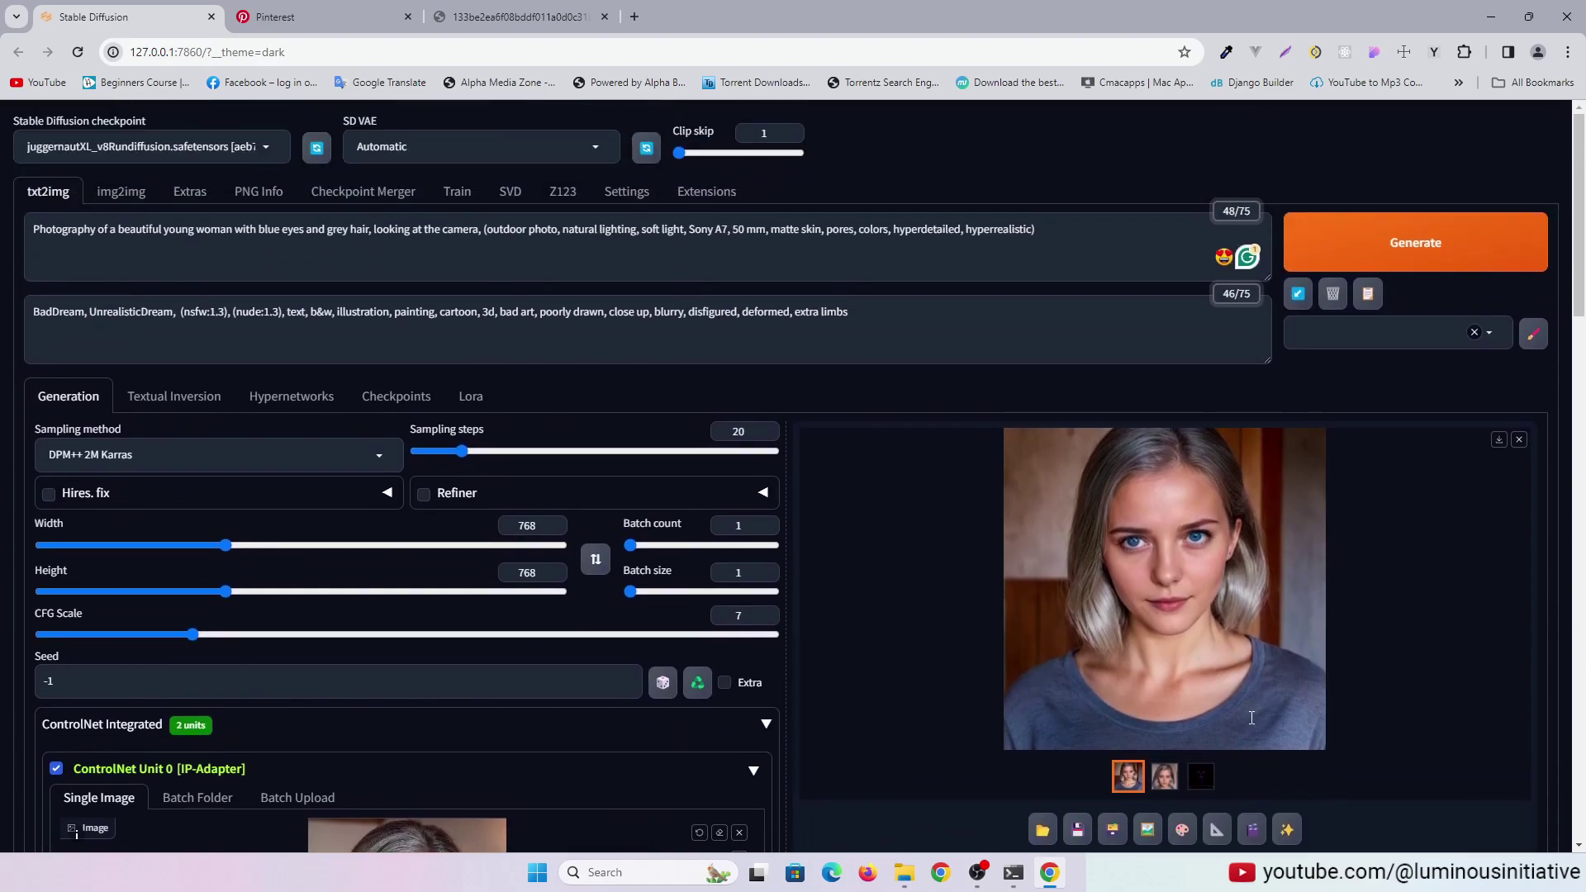
{"action": "scroll", "coordinate": [1468, 595], "scroll_direction": "down", "scroll_amount": 3}
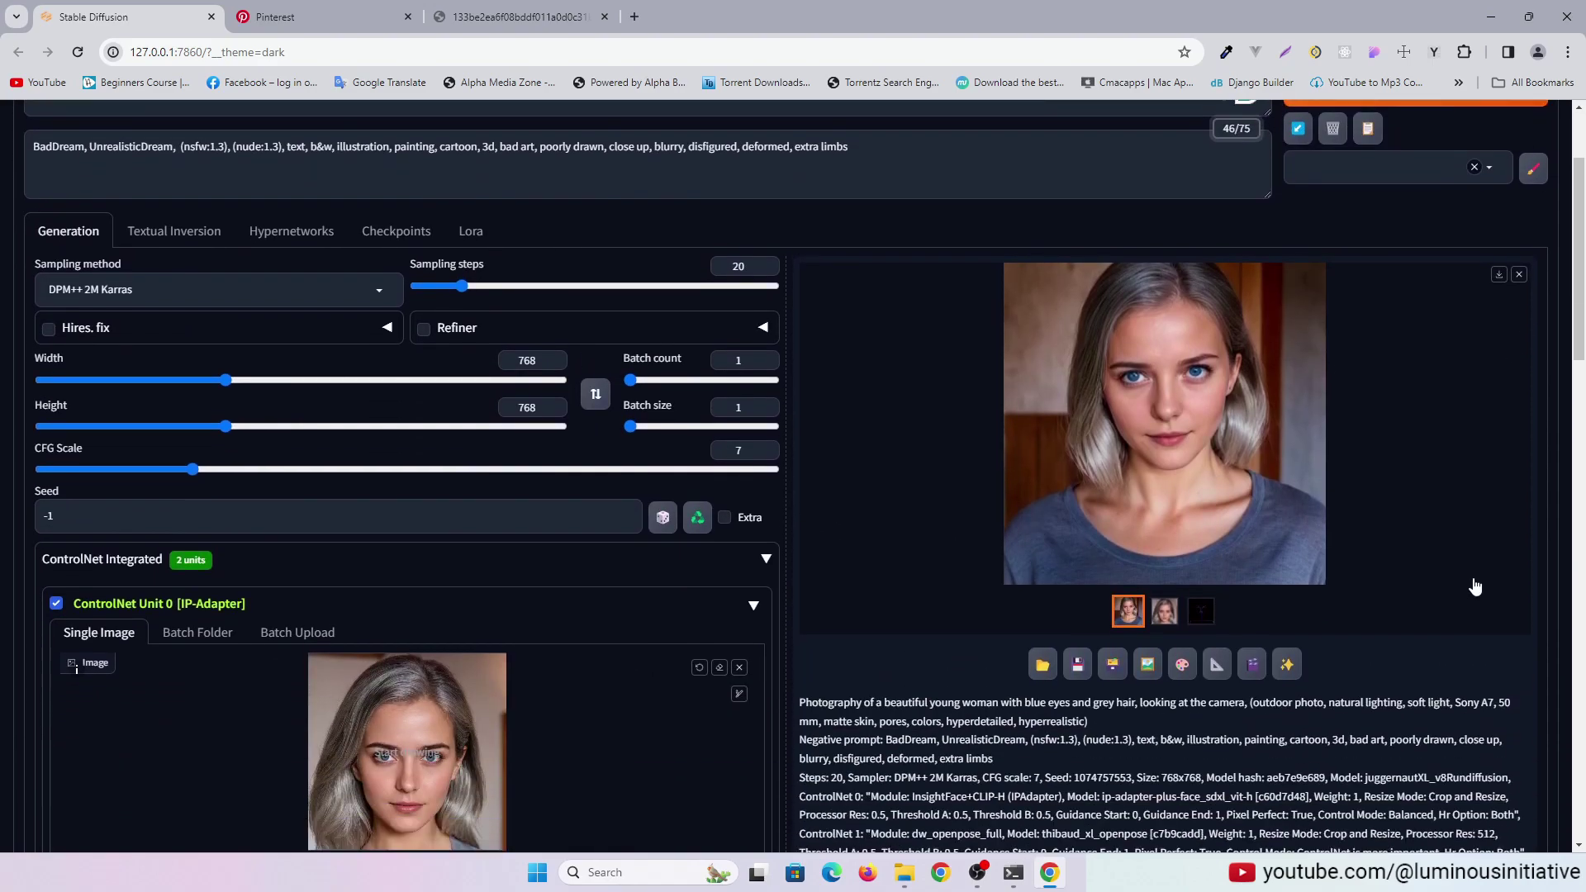